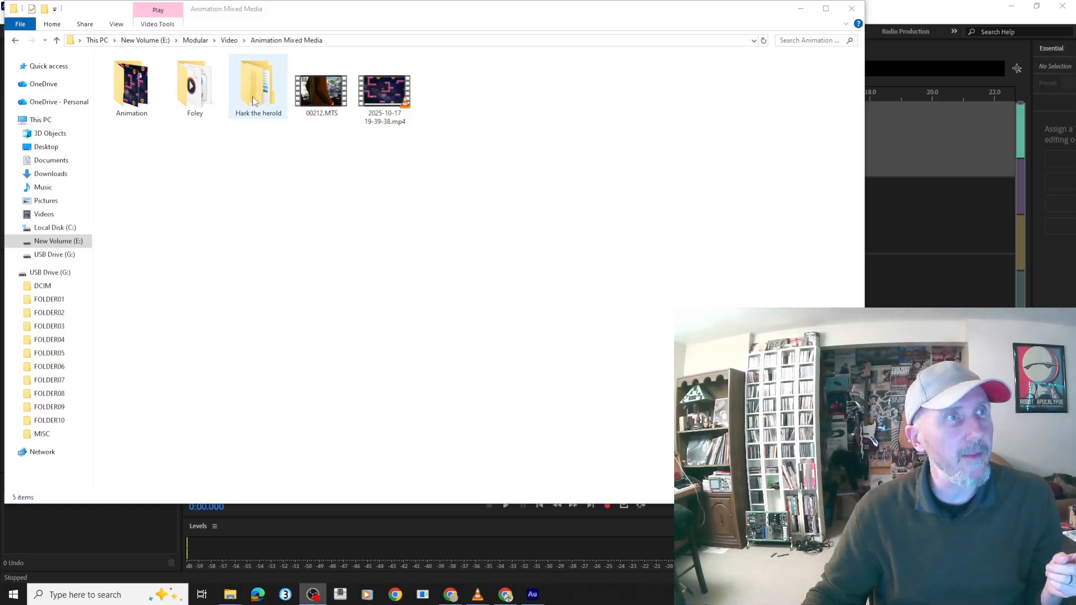
Add TRACK02, TRACK03, TRACK05 and TRACK11 WAV from the Hark the herold subfolder 251017_181725 to Tracks 1 to 4, starting at zero
{"action": "double_click", "coordinate": [254, 101]}
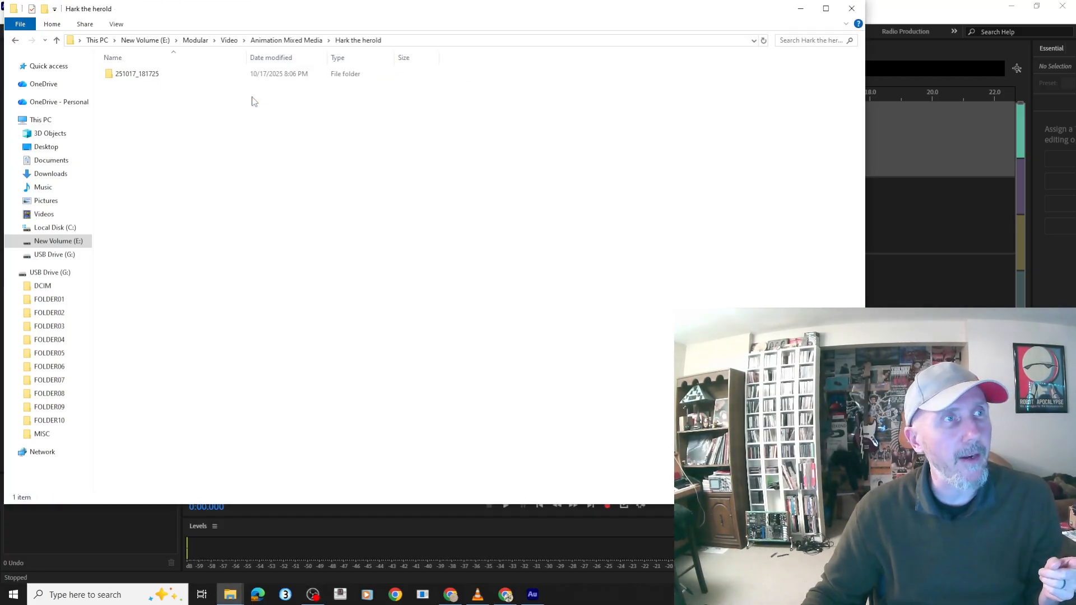
{"action": "double_click", "coordinate": [140, 78]}
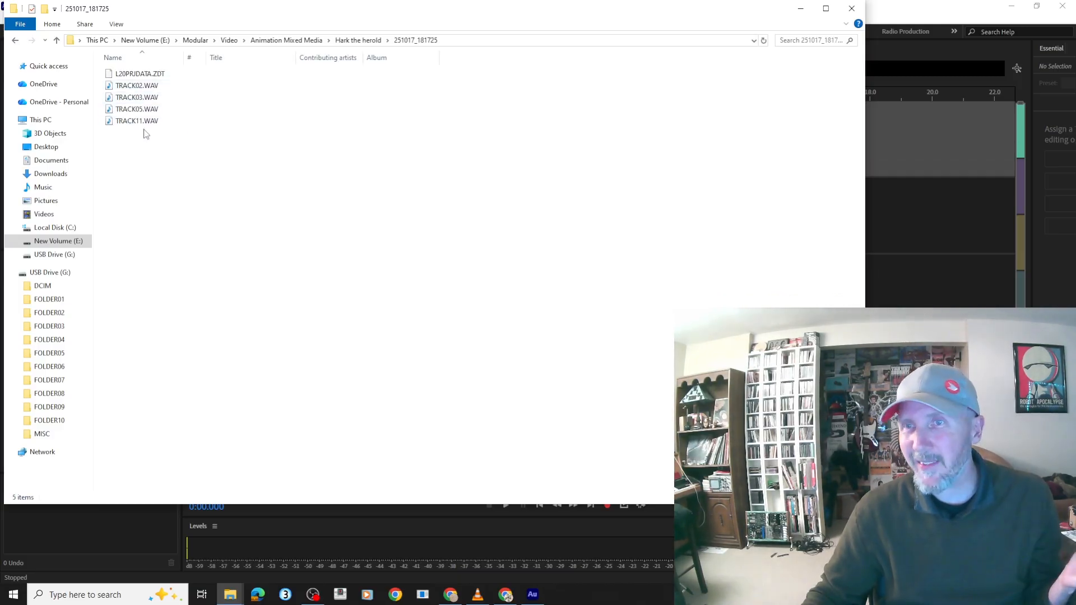
{"action": "left_click_drag", "start_coordinate": [269, 17], "coordinate": [607, 80]}
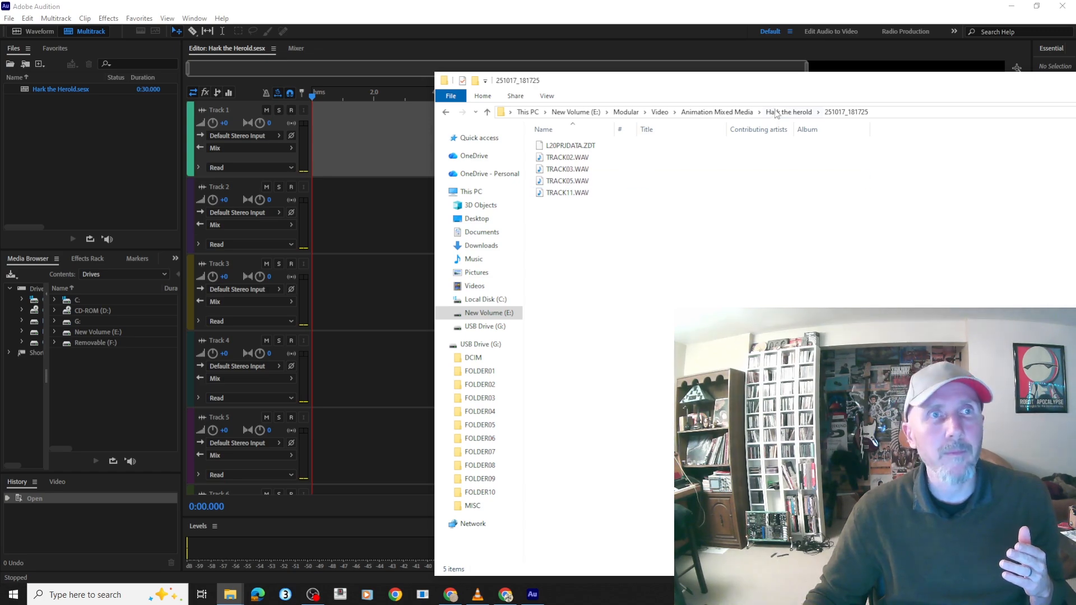
{"action": "left_click_drag", "start_coordinate": [772, 85], "coordinate": [738, 249]}
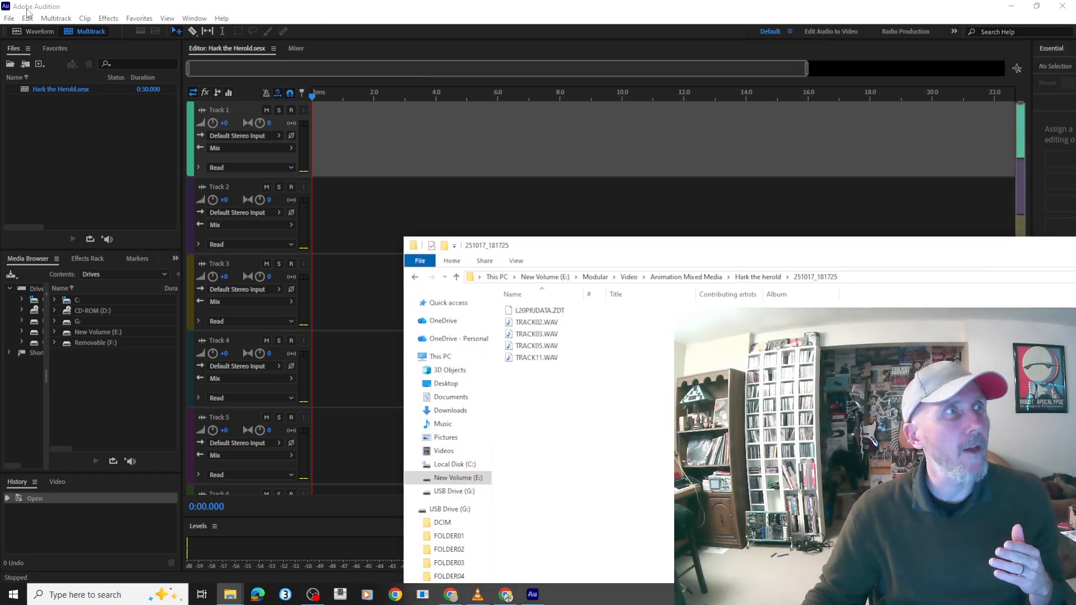
{"action": "left_click", "coordinate": [536, 323]}
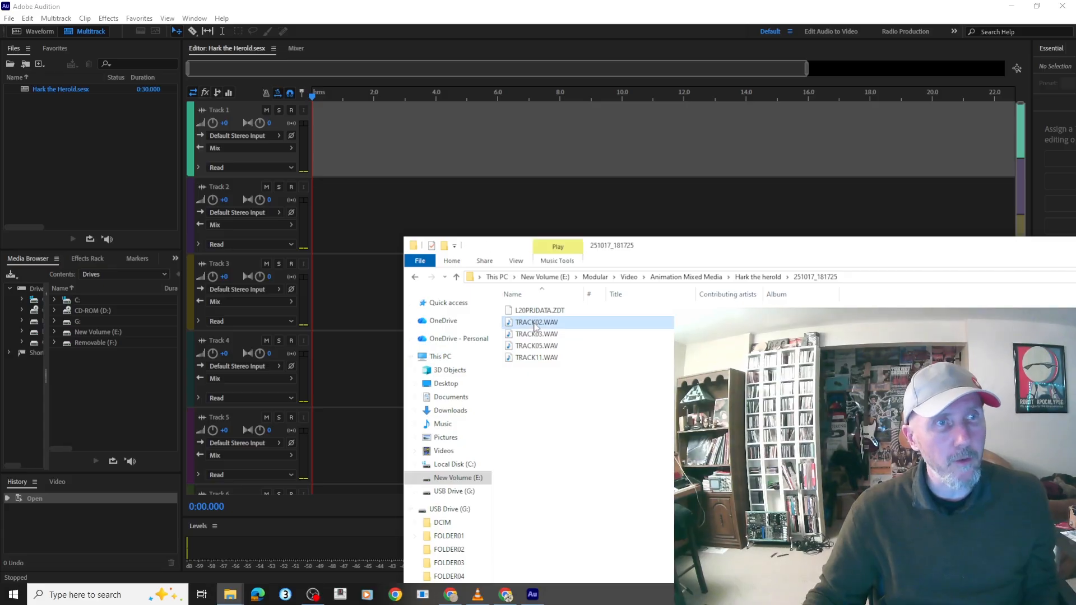
{"action": "left_click", "coordinate": [530, 361], "text": "shift"}
{"action": "left_click_drag", "start_coordinate": [527, 324], "coordinate": [310, 153]}
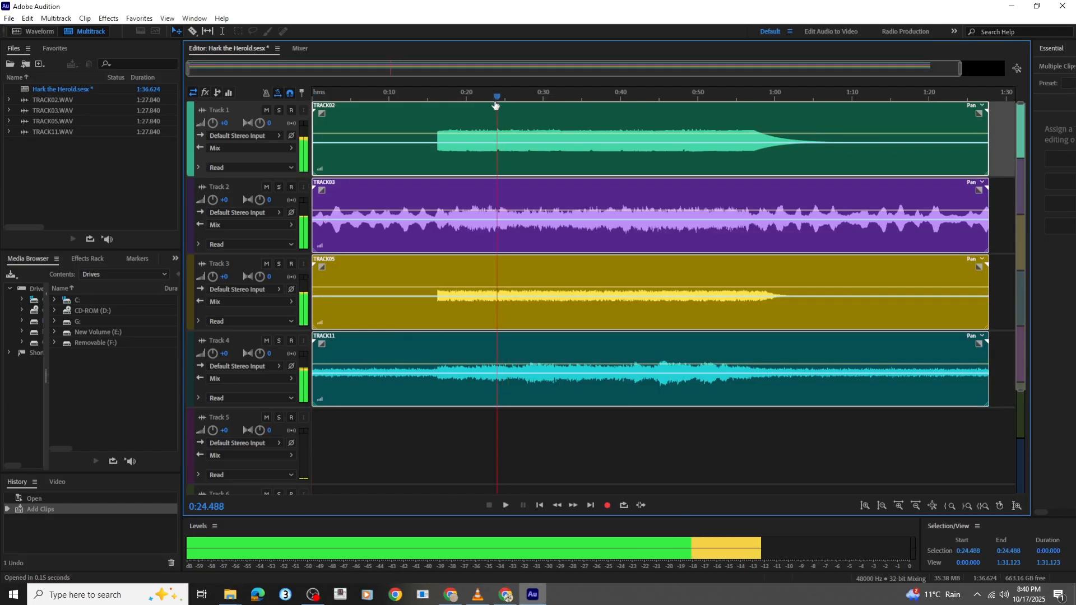
Solo Track 1, listen to a short passage, and rename the track Bass
{"action": "key", "text": "space"}
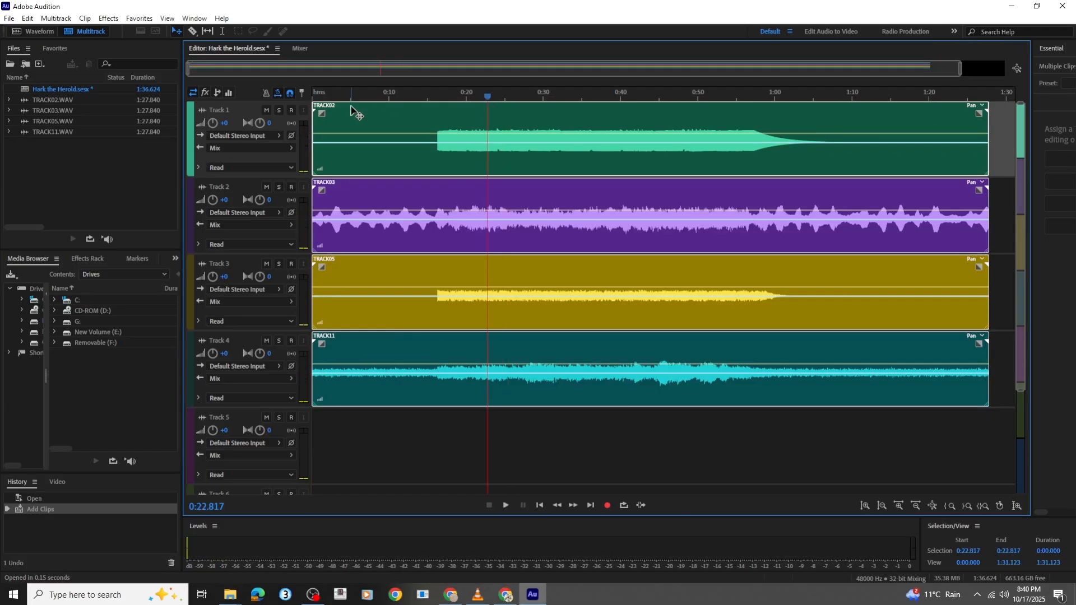
{"action": "left_click", "coordinate": [279, 110]}
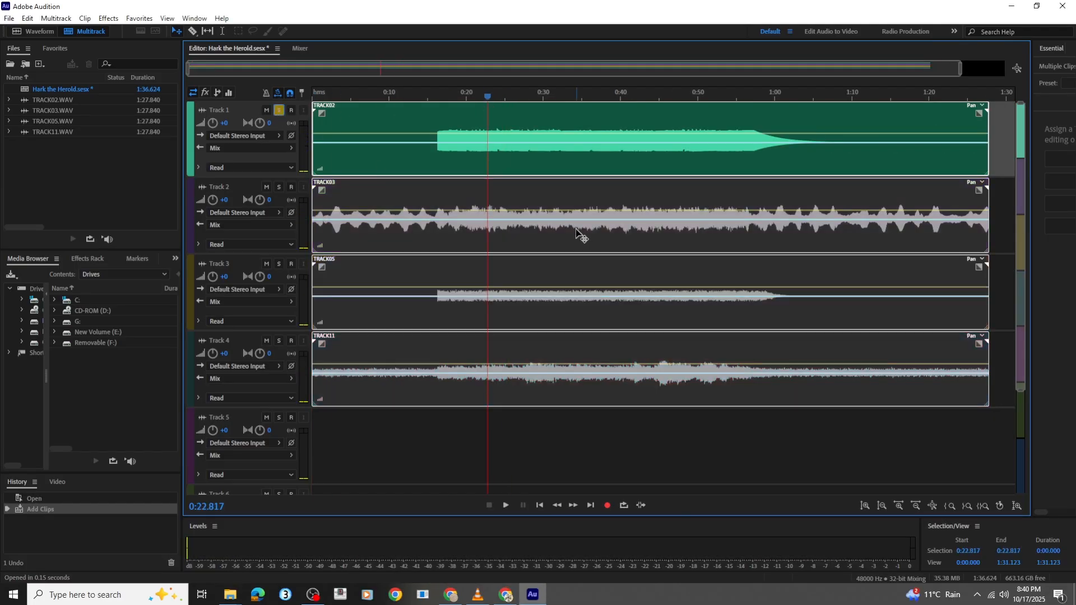
{"action": "key", "text": "space"}
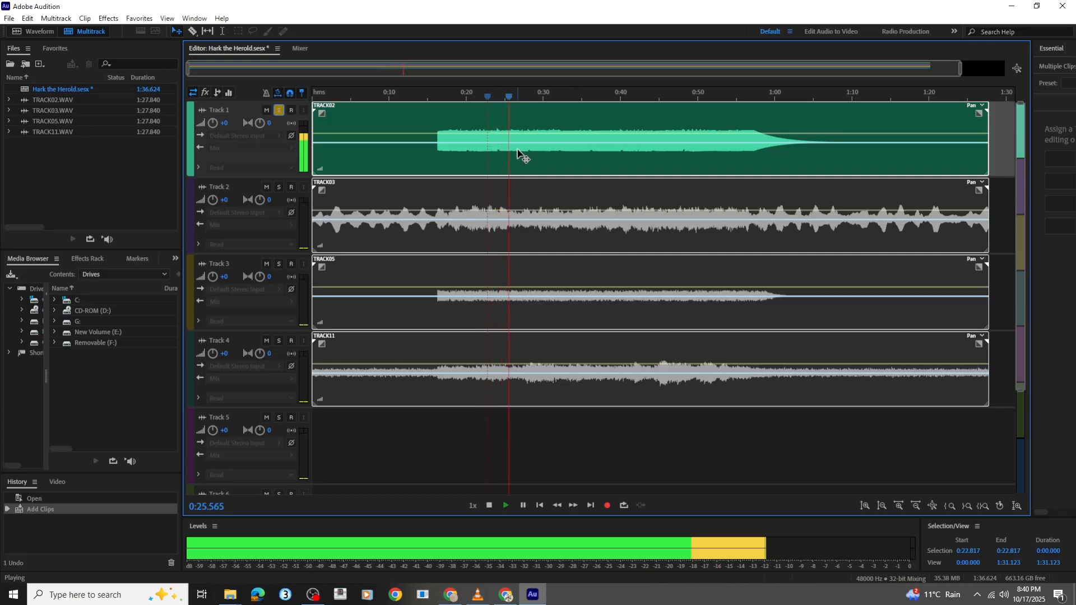
{"action": "key", "text": "space"}
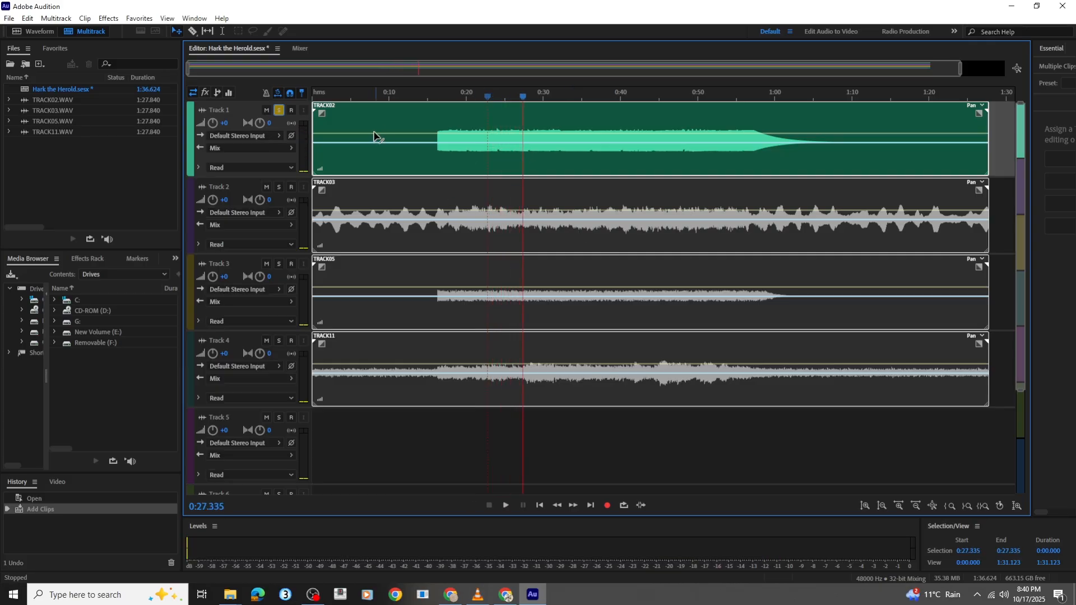
{"action": "double_click", "coordinate": [228, 110]}
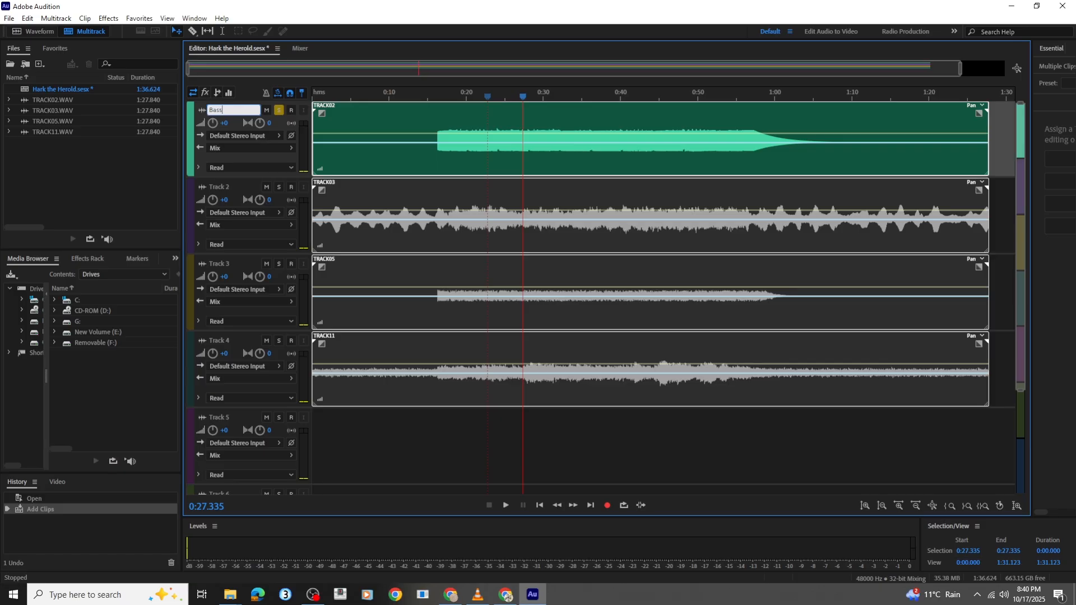
{"action": "key", "text": "Return"}
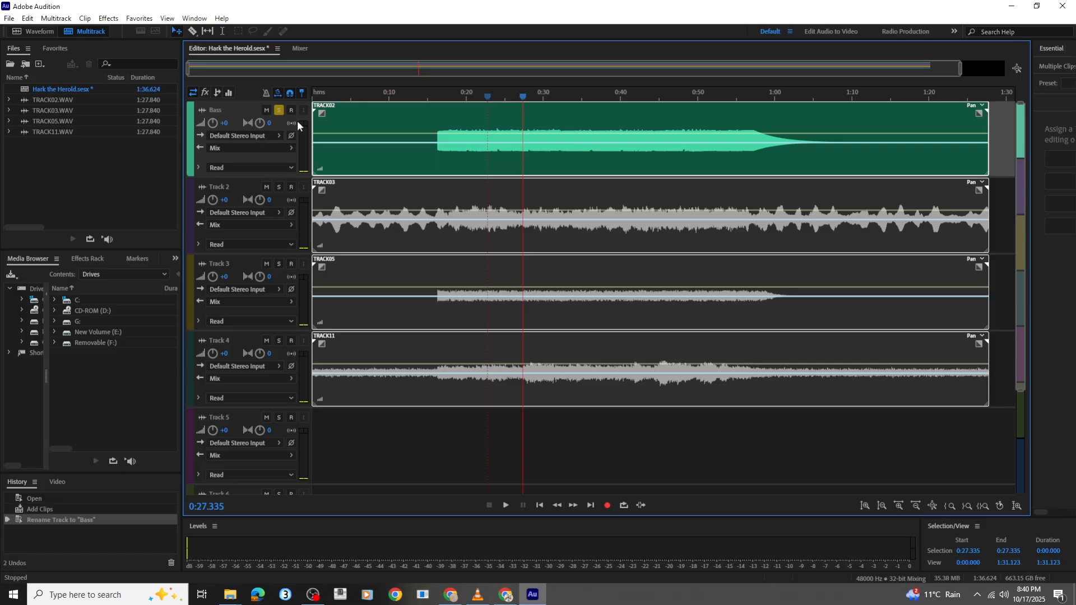
Audition Track 2, leave it as the only soloed track, and rename it Rings
{"action": "left_click", "coordinate": [278, 188]}
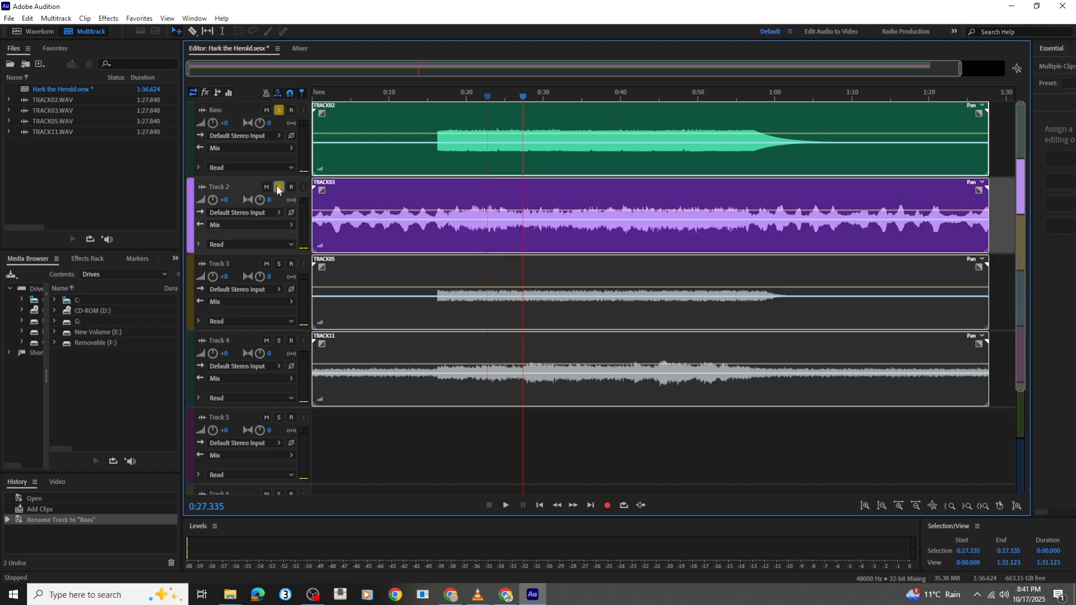
{"action": "key", "text": "space"}
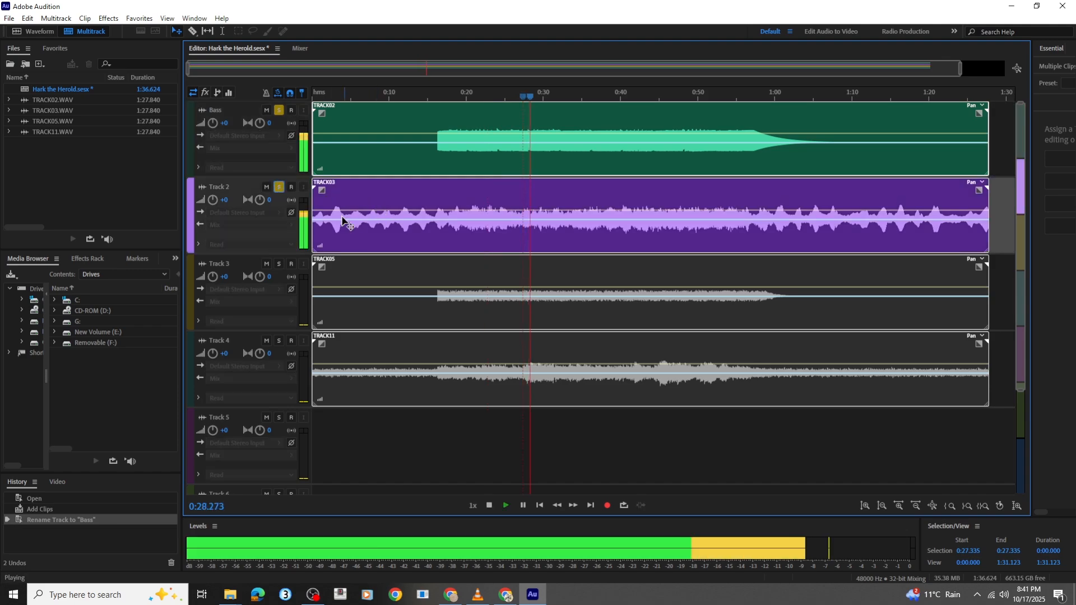
{"action": "left_click", "coordinate": [278, 114]}
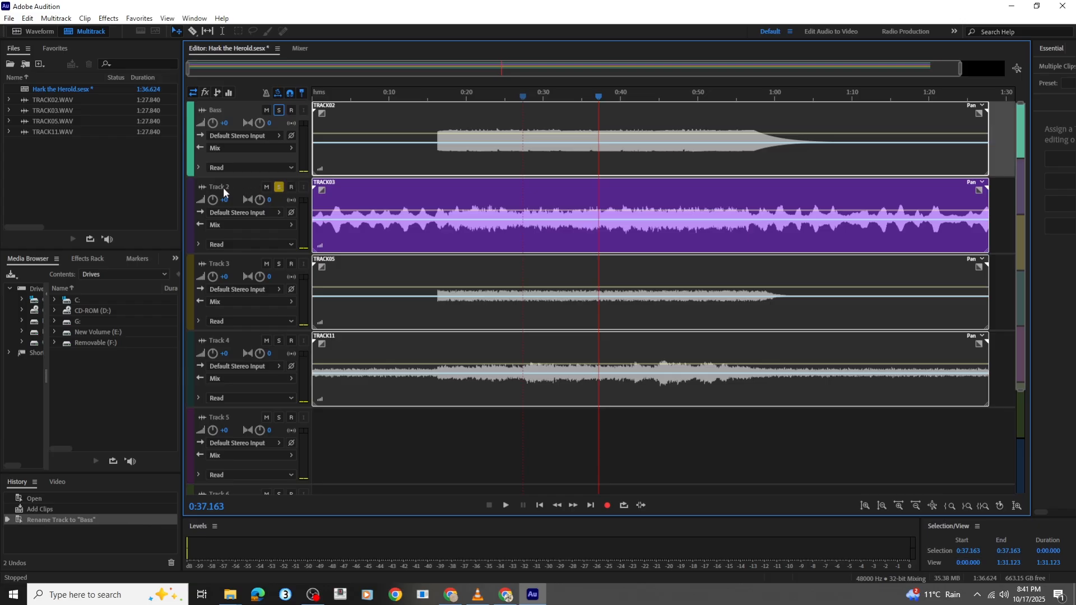
{"action": "left_click", "coordinate": [226, 187]}
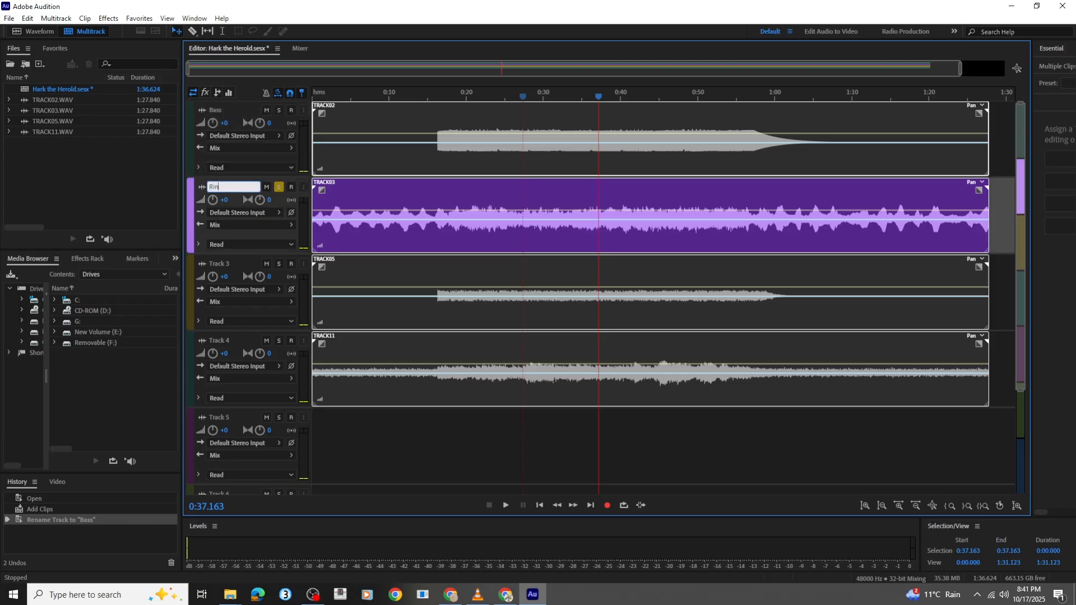
{"action": "key", "text": "Return"}
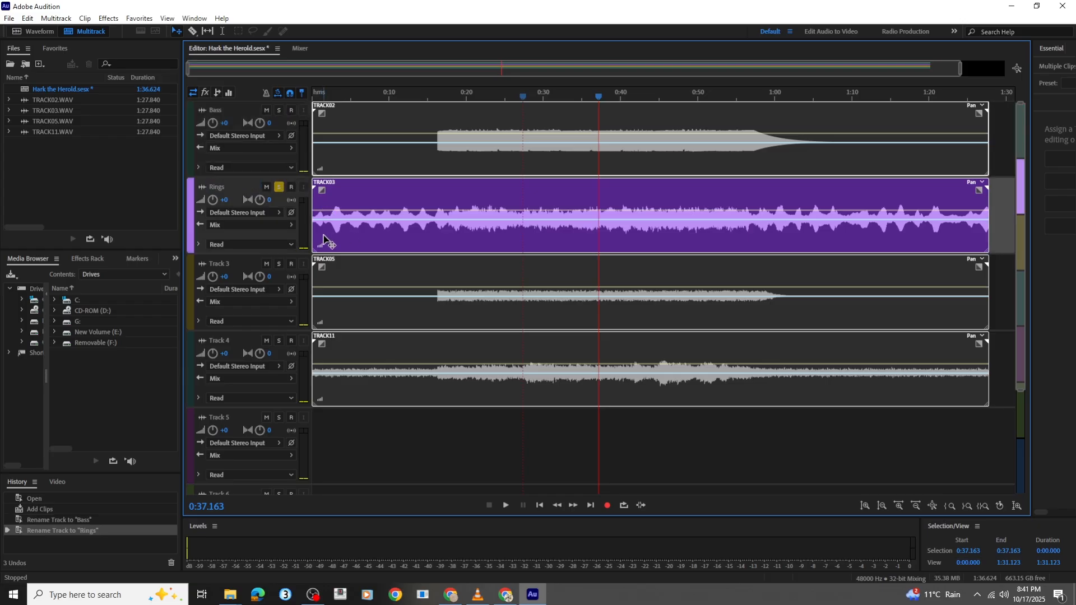
Switch the solo from Rings to Track 3, play a short passage, and rename the track Piano
{"action": "left_click", "coordinate": [279, 264]}
{"action": "left_click", "coordinate": [279, 188]}
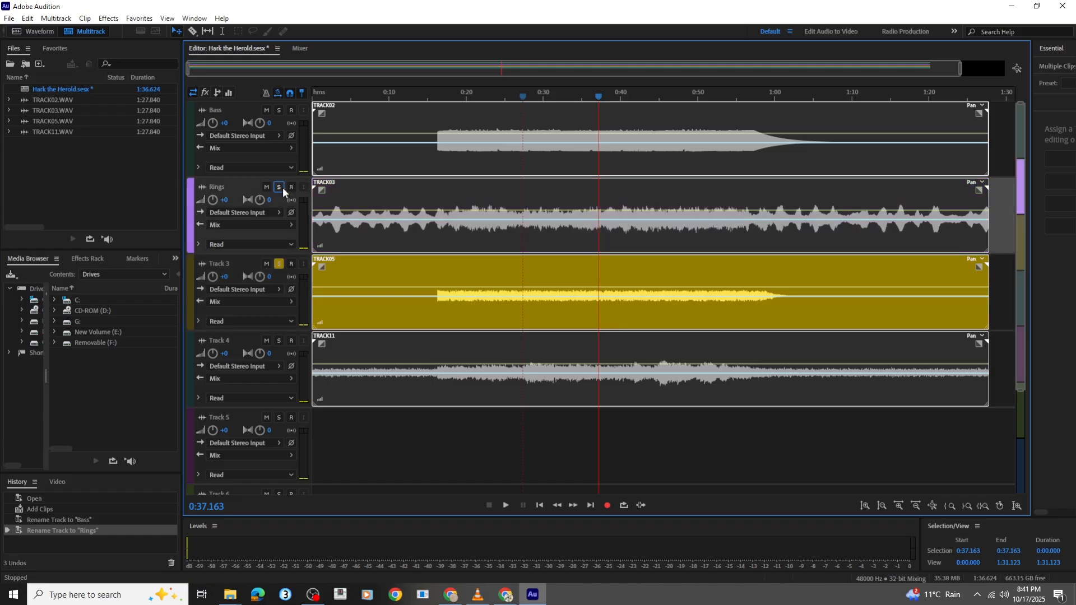
{"action": "key", "text": "space"}
{"action": "key", "text": "space"}
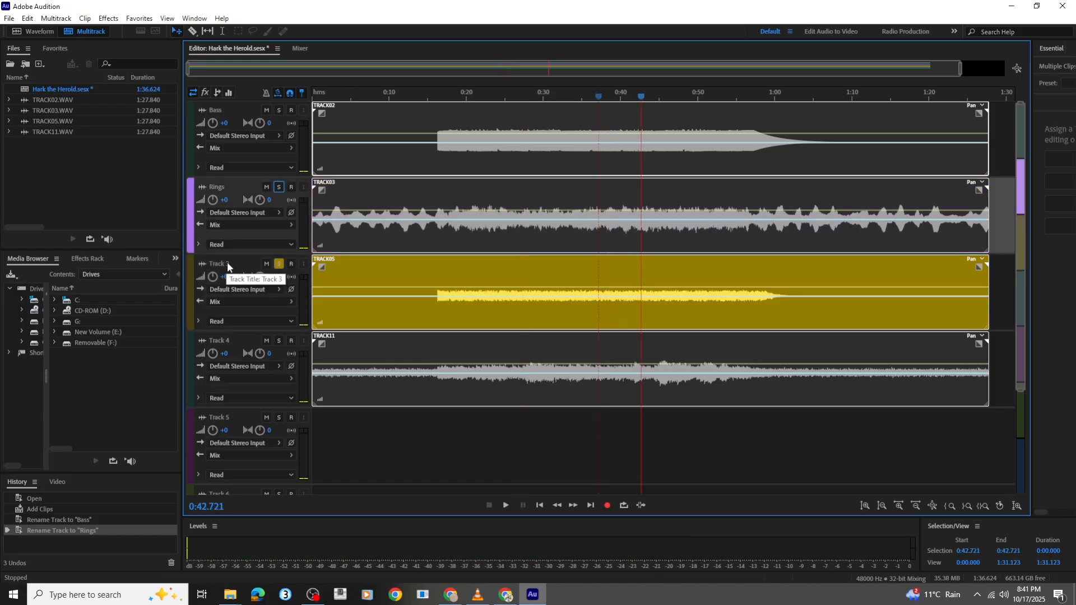
{"action": "double_click", "coordinate": [230, 264]}
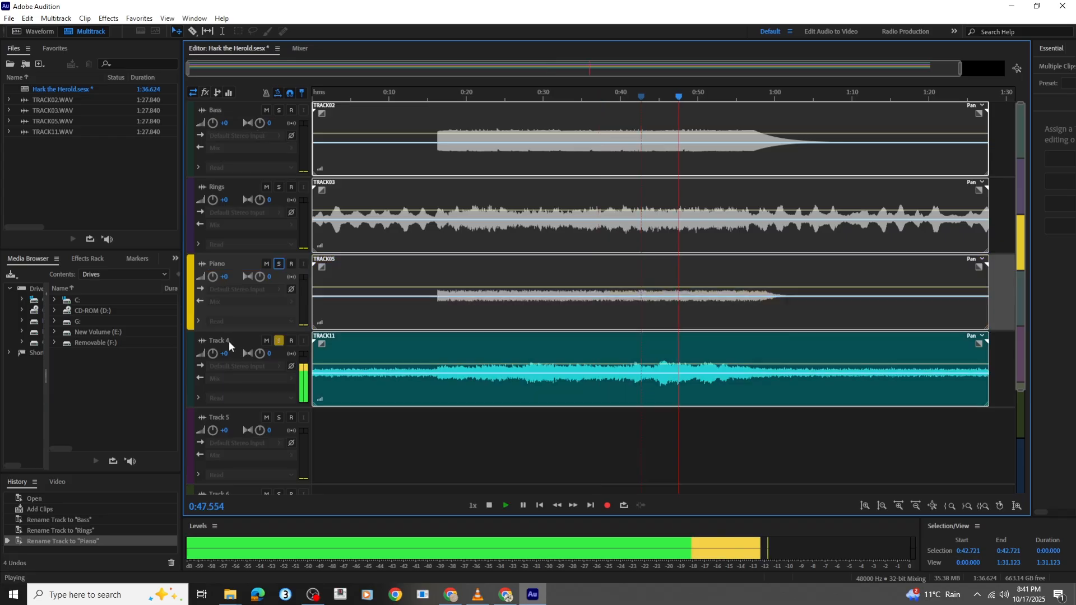
Rename the soloed Track 4 as Real Rings
{"action": "double_click", "coordinate": [227, 340]}
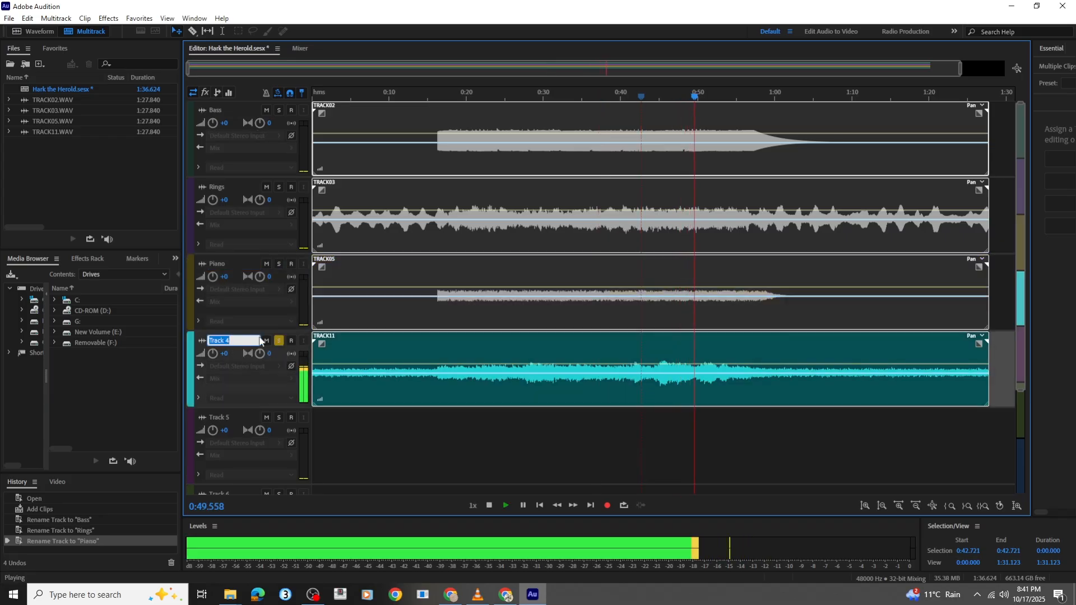
{"action": "type", "text": "Rings"}
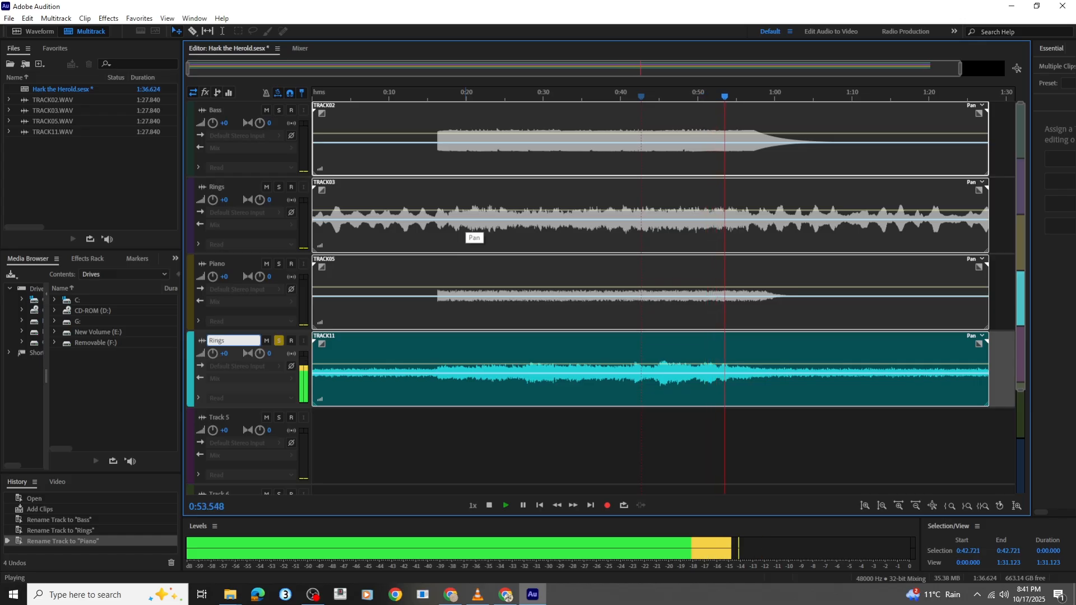
{"action": "type", "text": "Real"}
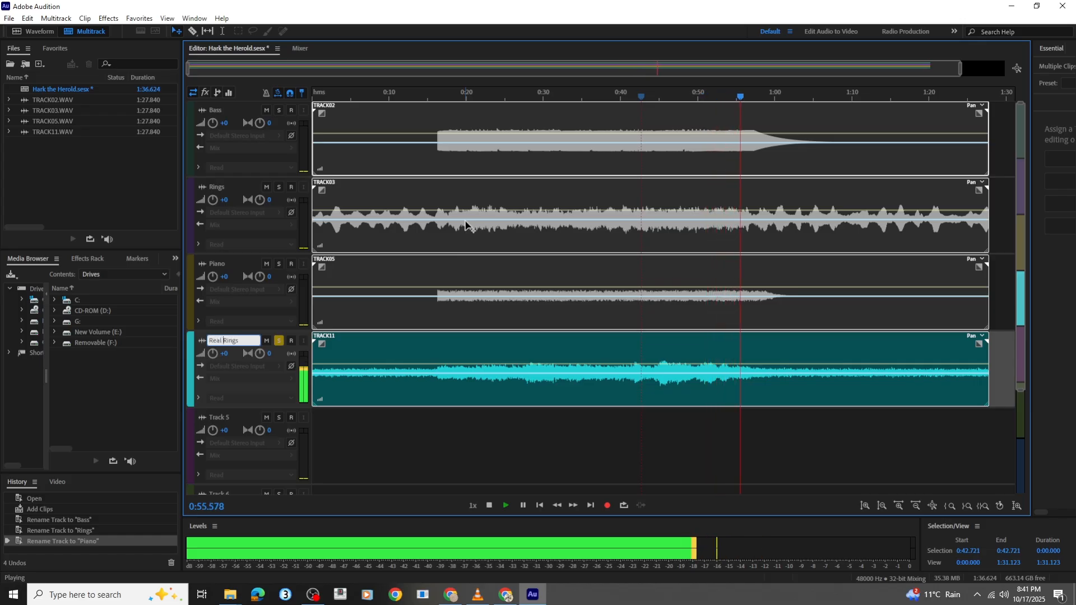
{"action": "key", "text": "Return"}
Rename the Rings track holding the TRACK03 clip to Disting Rings
{"action": "left_click", "coordinate": [223, 187]}
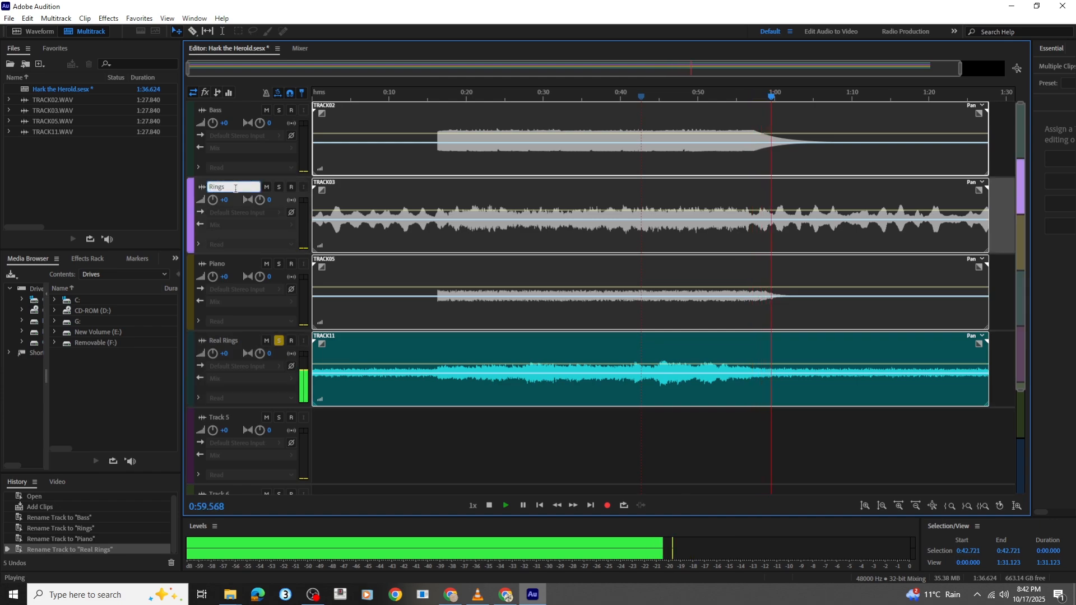
{"action": "type", "text": "Distin"}
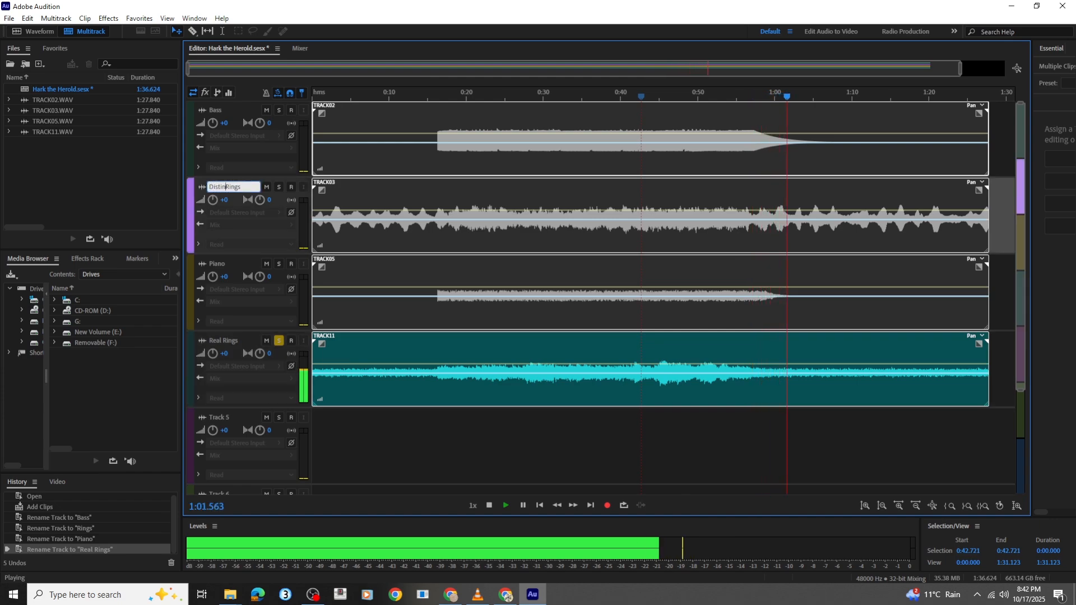
{"action": "type", "text": "g"}
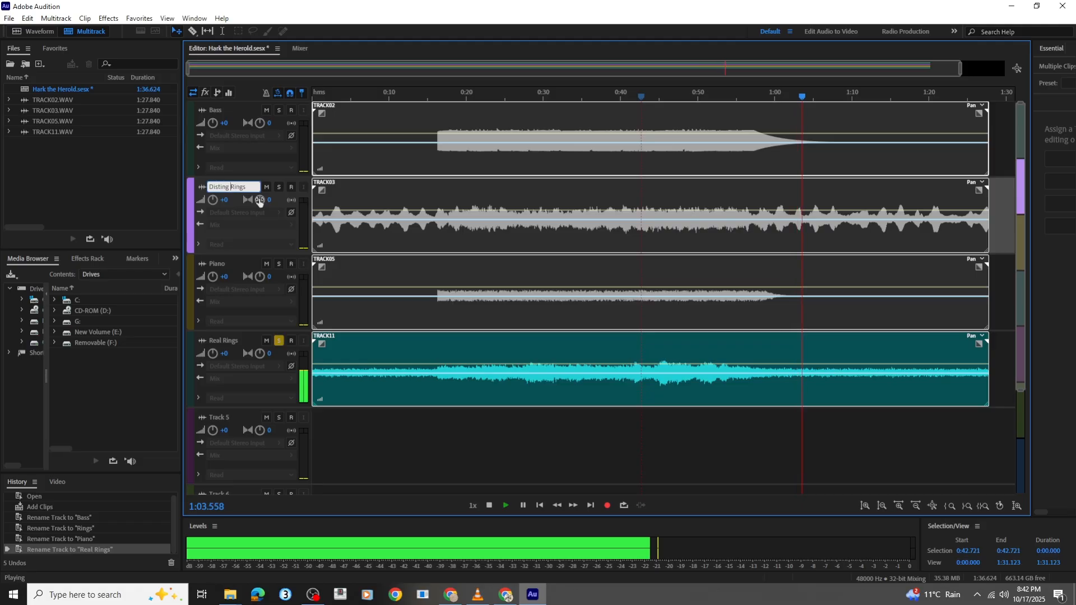
{"action": "left_click", "coordinate": [416, 294]}
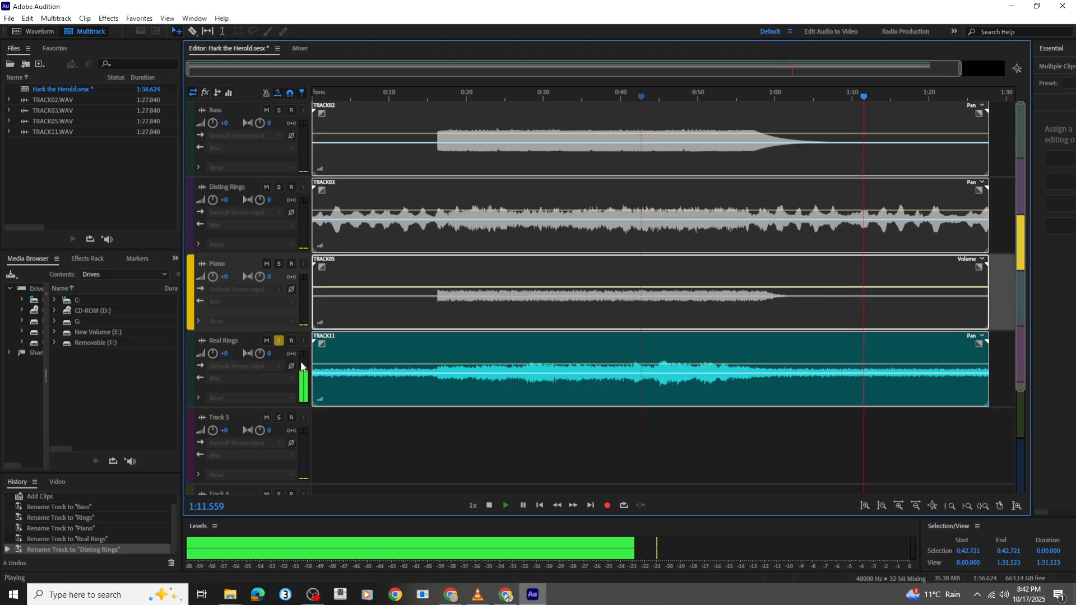
Clear the Real Rings solo, audition Disting Rings on its own, and return to all tracks playing together
{"action": "left_click", "coordinate": [278, 342]}
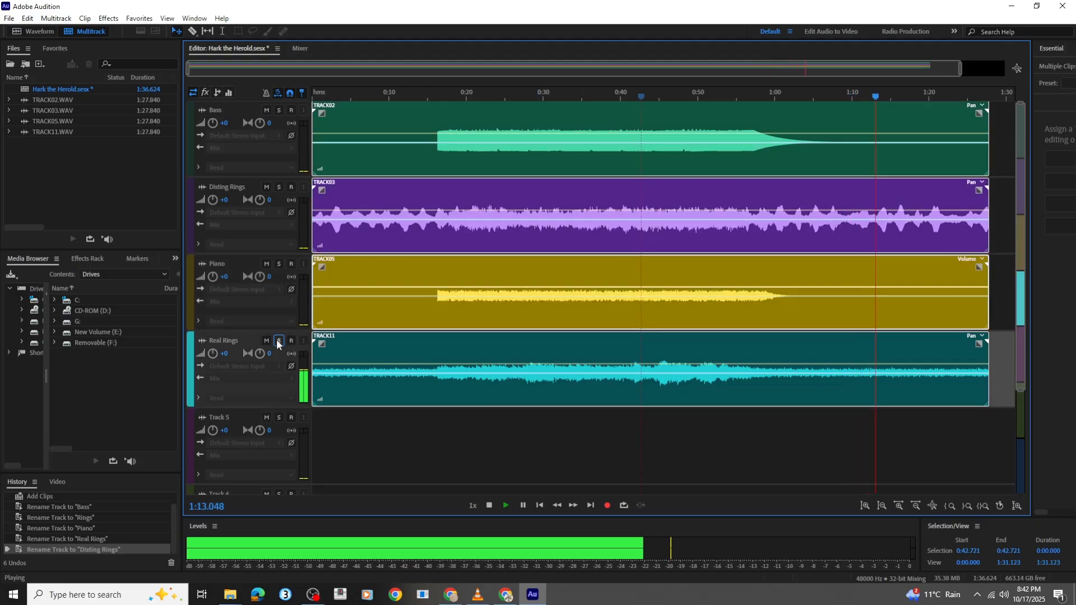
{"action": "left_click", "coordinate": [278, 187]}
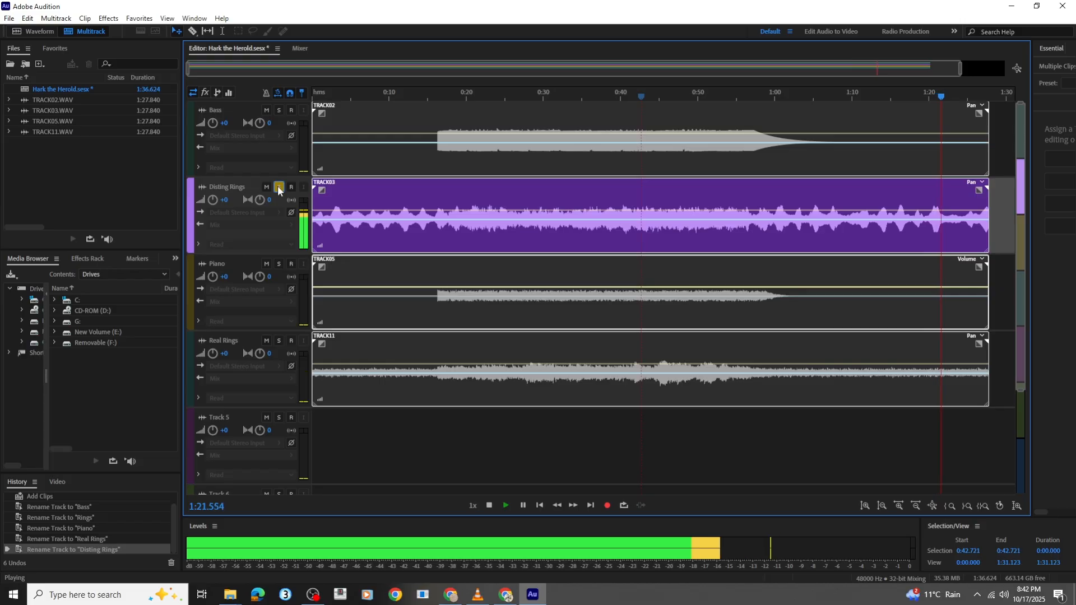
{"action": "left_click", "coordinate": [279, 187]}
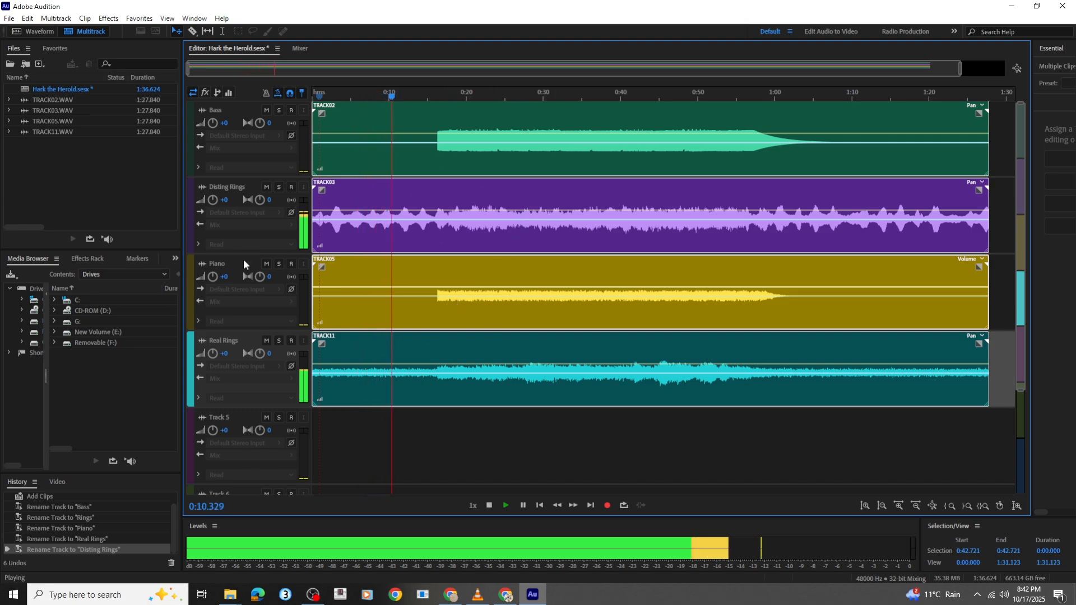
Pan the Disting Rings track to L45.2 and the Real Rings track to R43.2
{"action": "left_click_drag", "start_coordinate": [260, 200], "coordinate": [218, 262]}
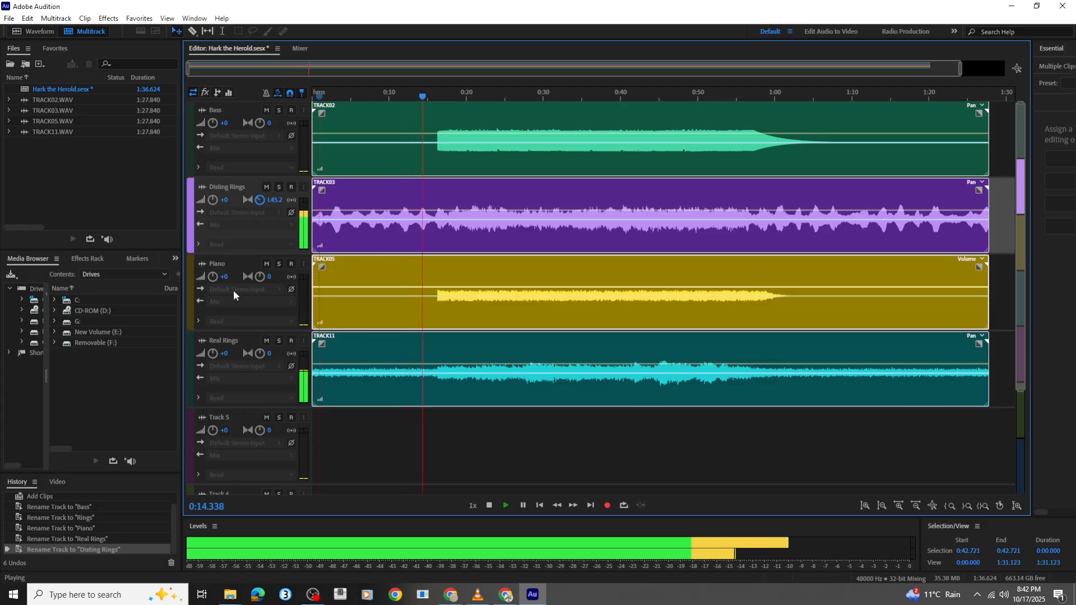
{"action": "left_click_drag", "start_coordinate": [259, 357], "coordinate": [322, 320]}
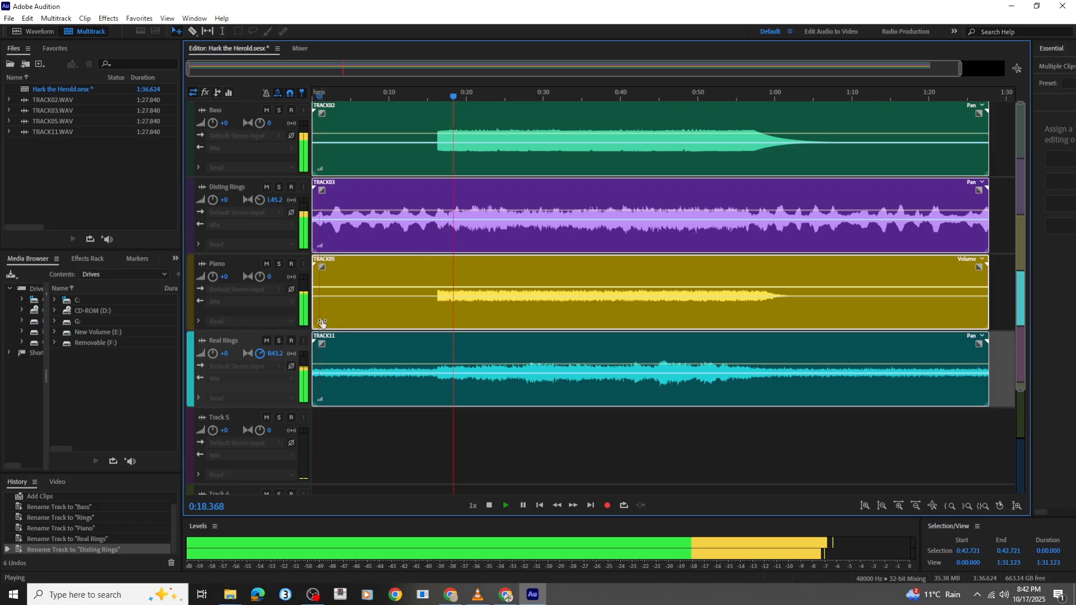
Set track volumes to -2.4 for Bass and Disting Rings, +5.1 for Piano and -2.7 for Real Rings, and replay the mix from about 0:35
{"action": "left_click", "coordinate": [210, 278]}
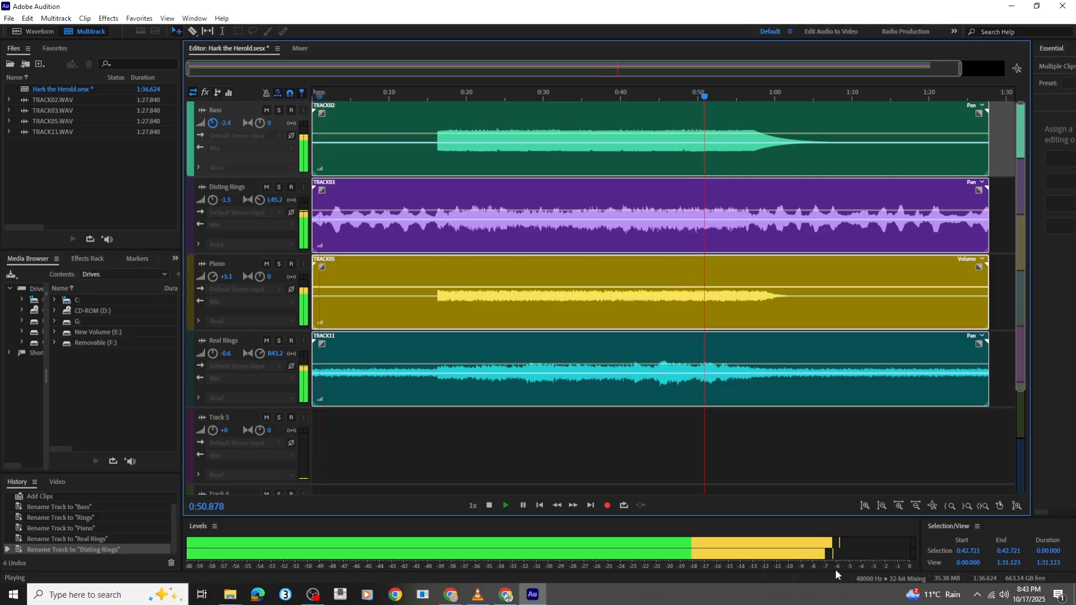
{"action": "left_click", "coordinate": [489, 505]}
{"action": "left_click_drag", "start_coordinate": [213, 202], "coordinate": [212, 203]}
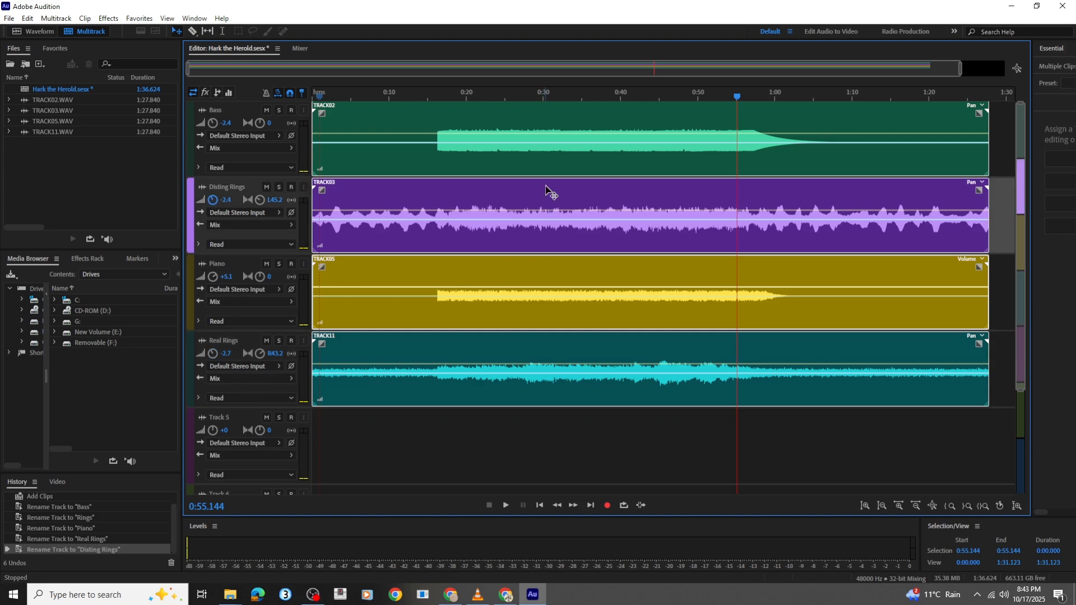
{"action": "left_click", "coordinate": [585, 98]}
{"action": "key", "text": "space"}
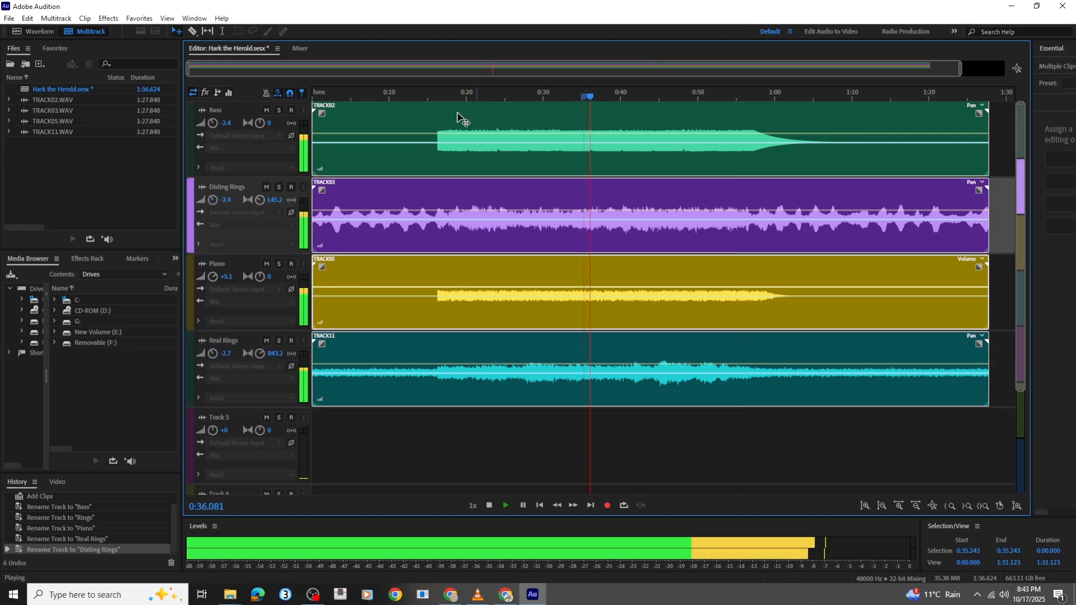
Replay the mix from about 0:06 and set the Real Rings volume to -1.8 and Piano to +9
{"action": "key", "text": "space"}
{"action": "key", "text": "space"}
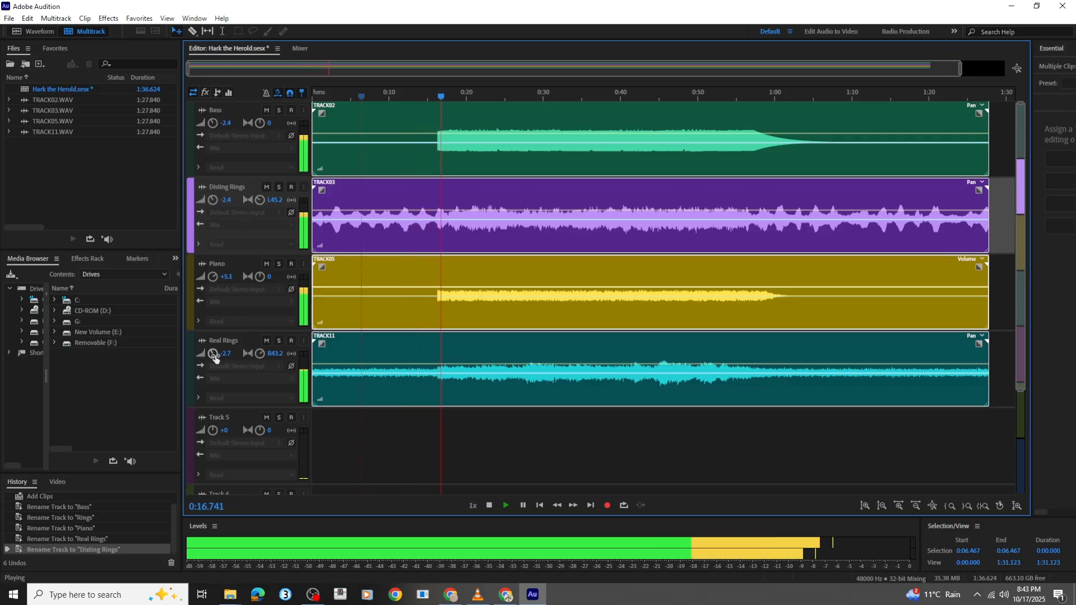
{"action": "left_click_drag", "start_coordinate": [212, 354], "coordinate": [214, 352]}
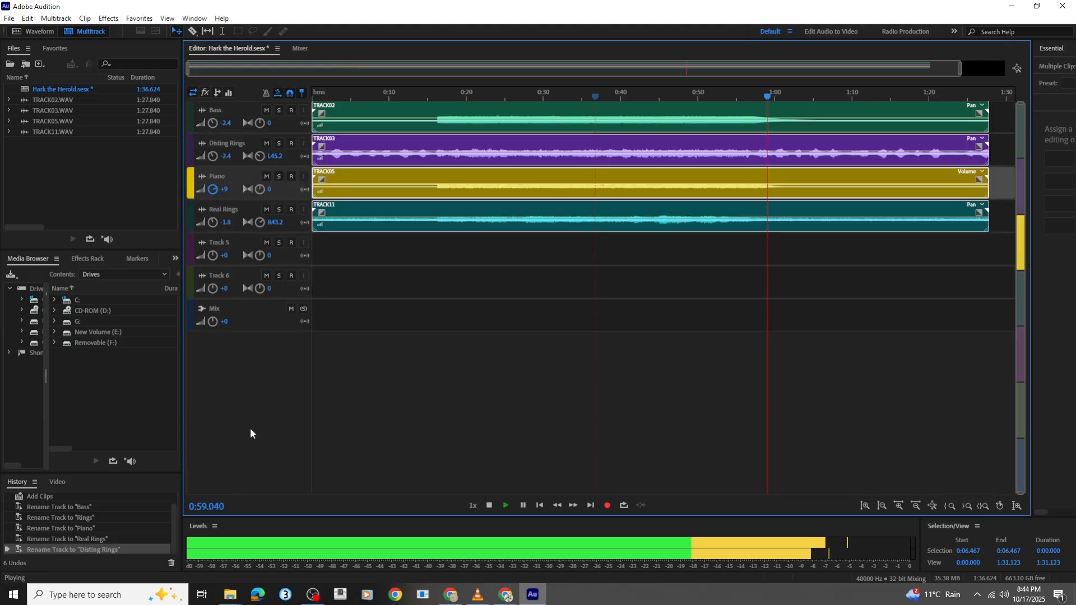
Lower the master Mix track volume to -1.2 while the session plays
{"action": "scroll", "coordinate": [250, 432], "scroll_direction": "up", "scroll_amount": 1}
{"action": "left_click", "coordinate": [210, 383]}
{"action": "left_click_drag", "start_coordinate": [211, 385], "coordinate": [211, 388]}
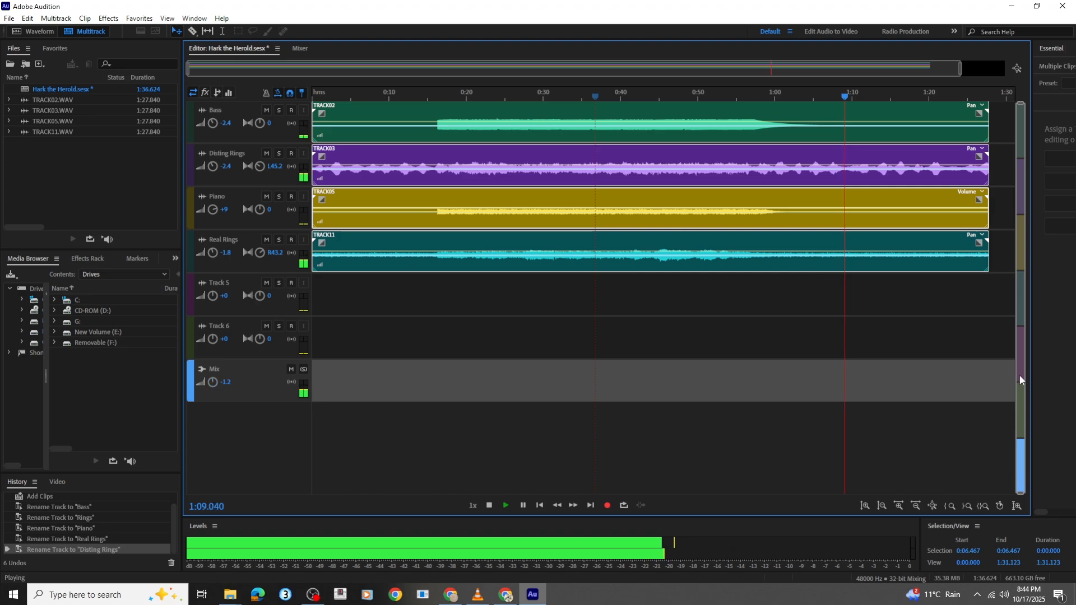
{"action": "scroll", "coordinate": [249, 222], "scroll_direction": "up", "scroll_amount": 2}
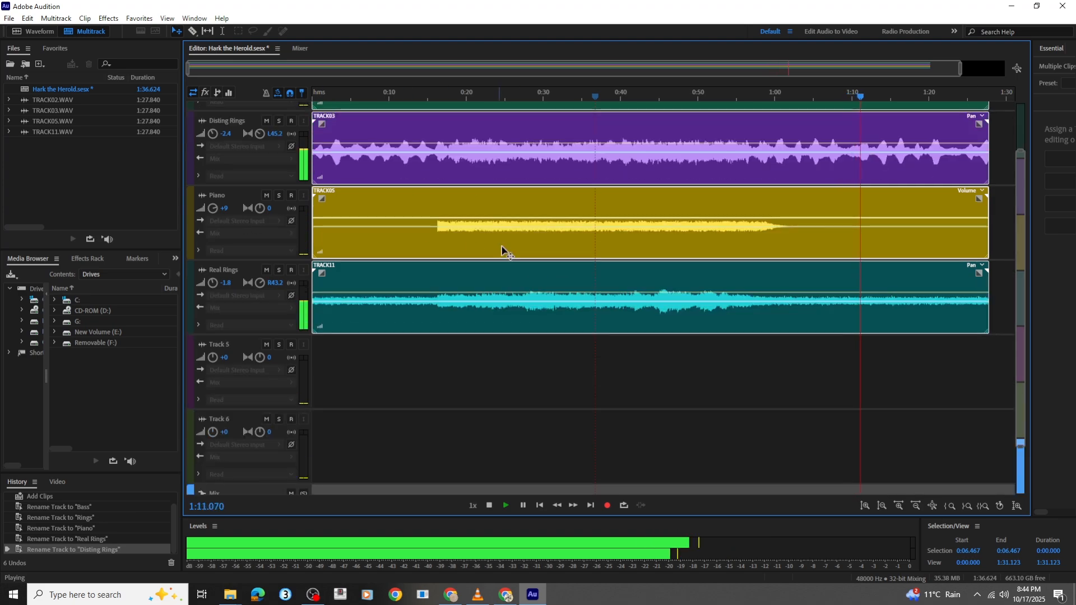
{"action": "scroll", "coordinate": [502, 250], "scroll_direction": "up", "scroll_amount": 2}
Export a mixdown of the entire session as Hark the Herold_mixdown.wav in the Oct Plus folder and close Adobe Audition
{"action": "left_click", "coordinate": [9, 18]}
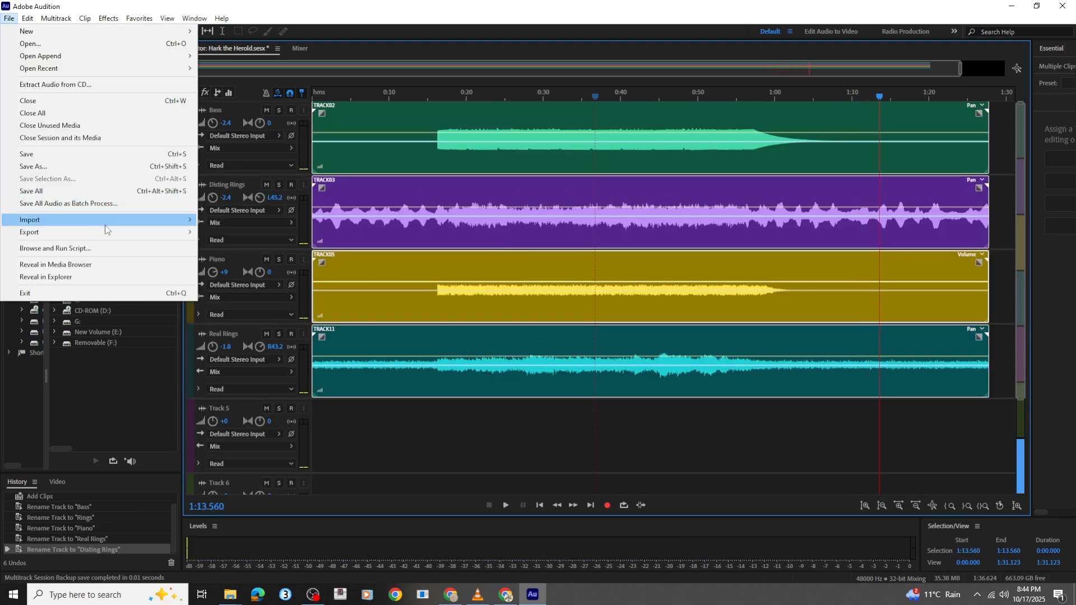
{"action": "mouse_move", "coordinate": [136, 235]}
{"action": "mouse_move", "coordinate": [318, 286]}
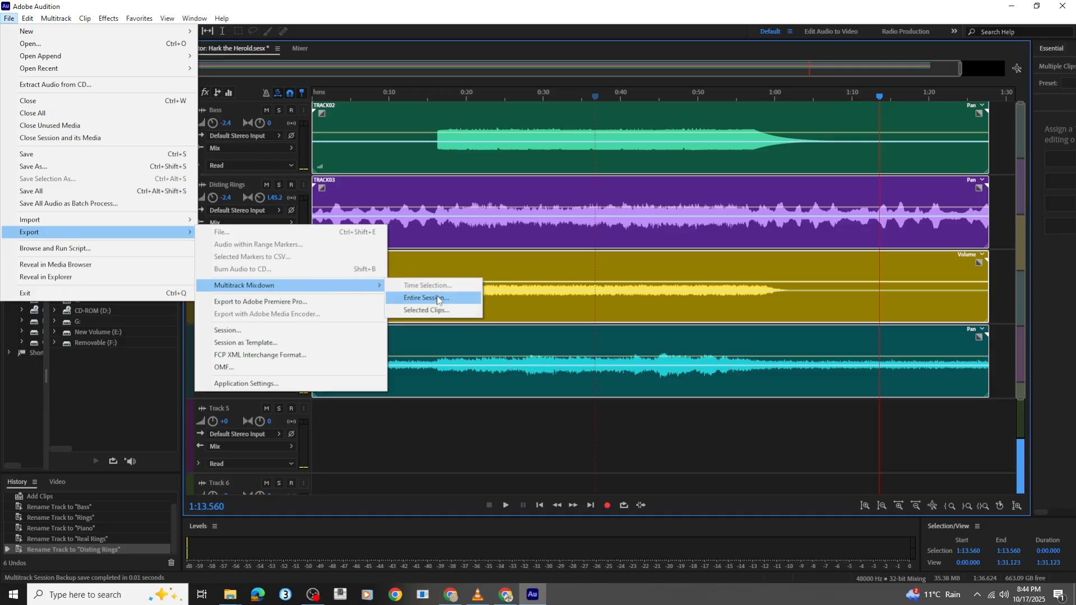
{"action": "left_click", "coordinate": [442, 304]}
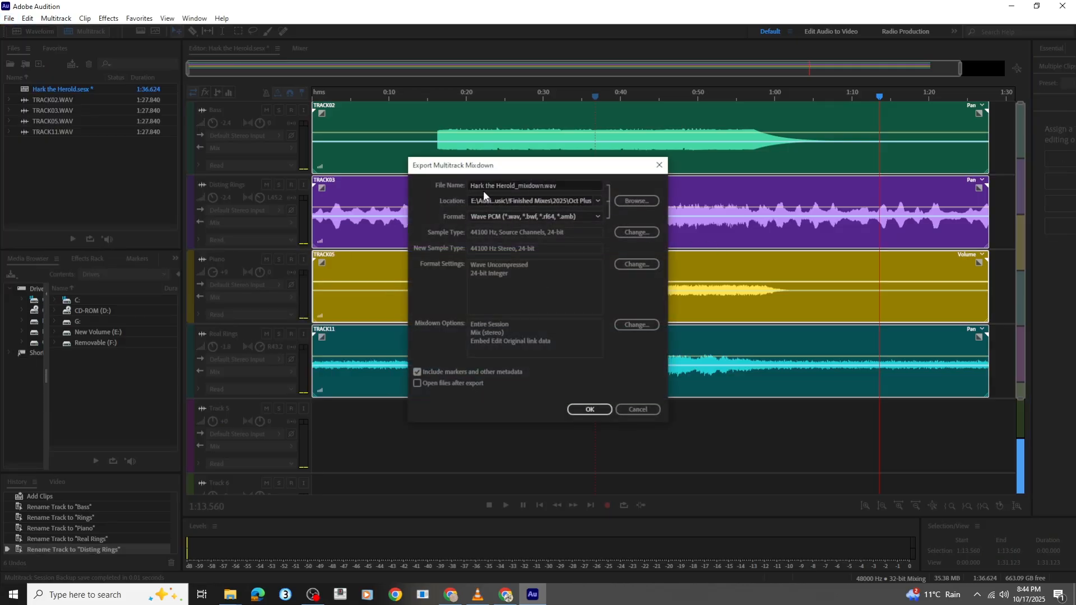
{"action": "left_click", "coordinate": [590, 411]}
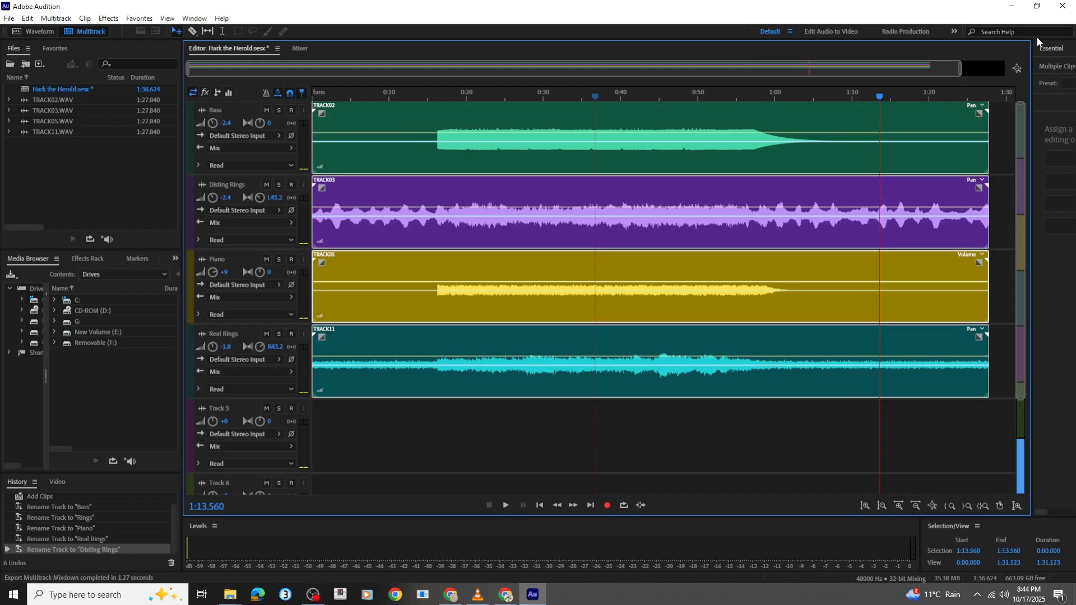
{"action": "left_click", "coordinate": [1063, 10]}
In T-RackS, add Hark the Herold_mixdown.wav from the Oct Plus folder to the clip list and minimize the folder window
{"action": "mouse_move", "coordinate": [230, 594]}
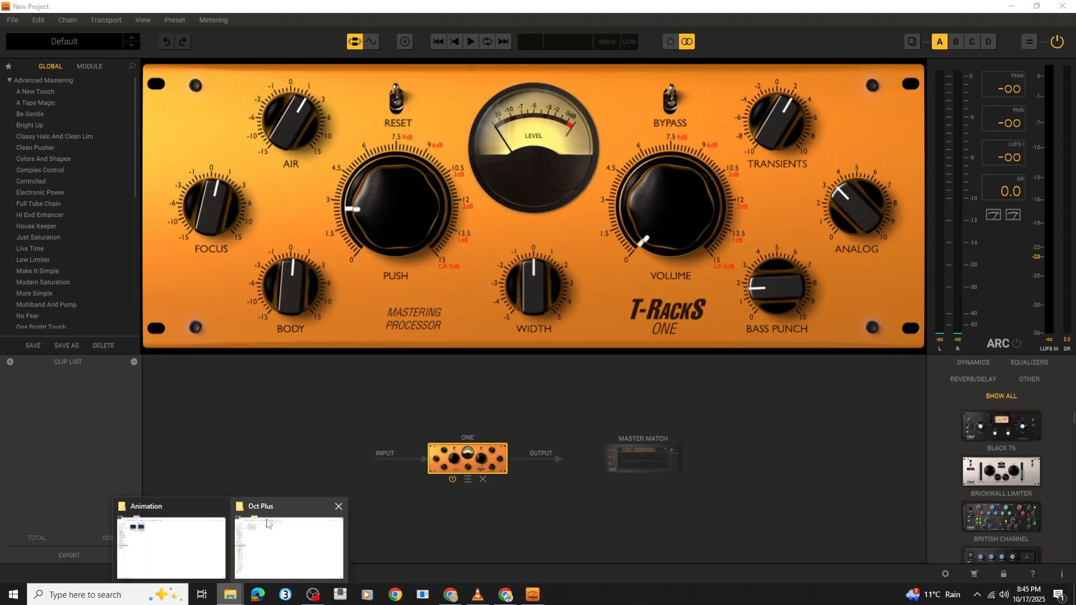
{"action": "mouse_move", "coordinate": [273, 515]}
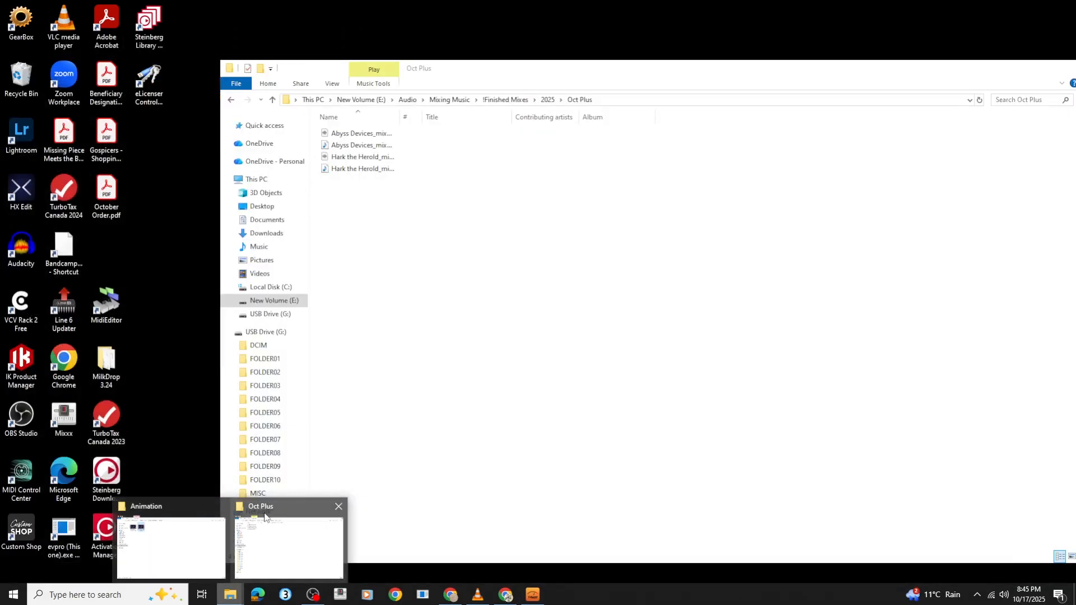
{"action": "left_click", "coordinate": [265, 516]}
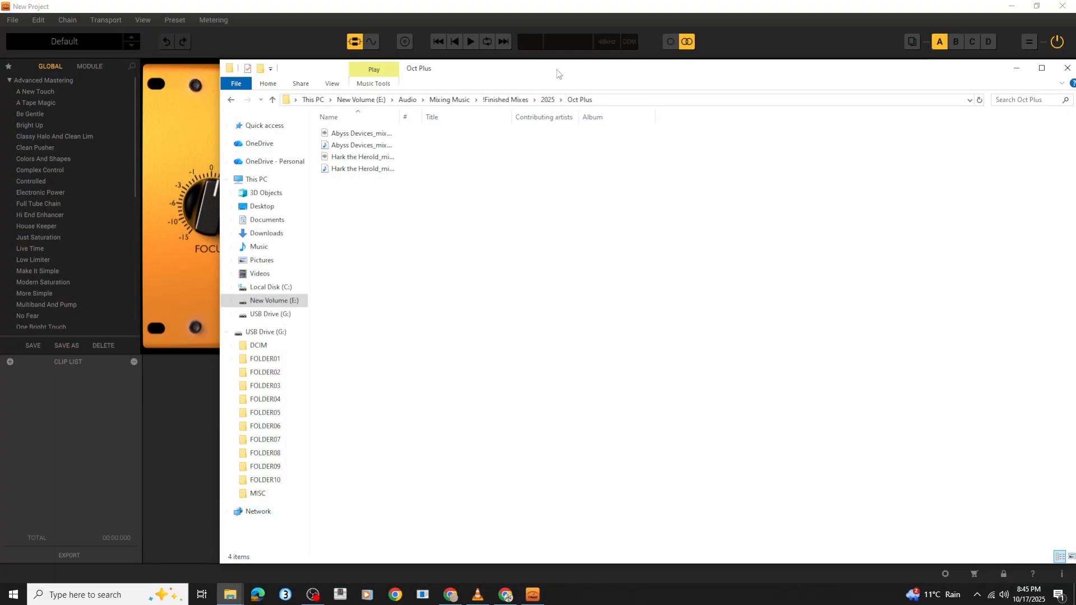
{"action": "left_click_drag", "start_coordinate": [558, 74], "coordinate": [736, 177]}
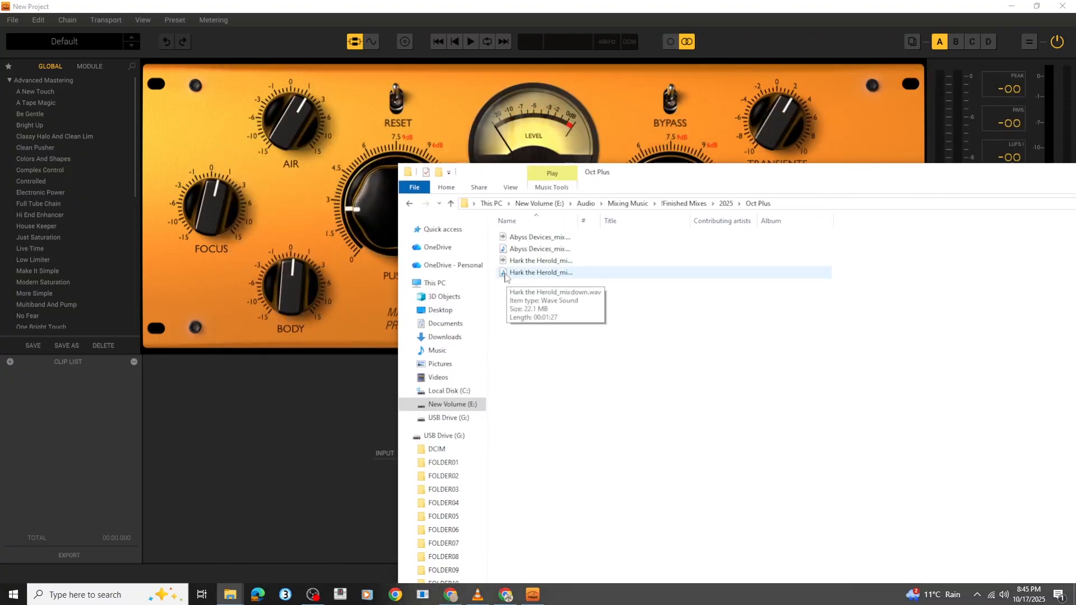
{"action": "left_click_drag", "start_coordinate": [505, 276], "coordinate": [60, 447]}
{"action": "left_click_drag", "start_coordinate": [951, 178], "coordinate": [708, 168]}
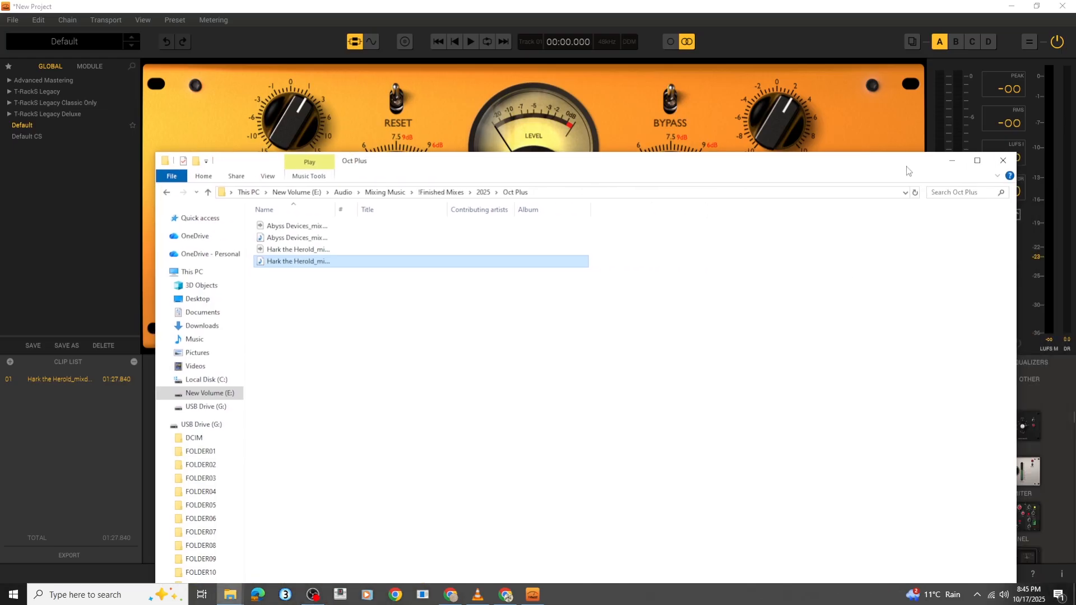
{"action": "left_click", "coordinate": [952, 162]}
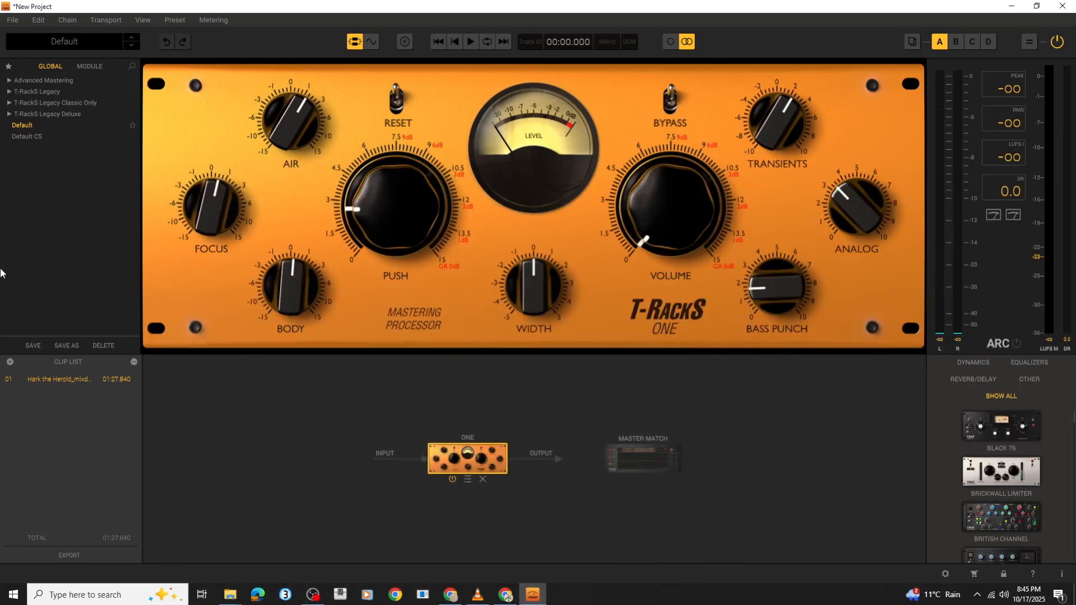
Load the Advanced Mastering preset Vintage In Between and play the clip with its waveform displayed
{"action": "left_click", "coordinate": [9, 81]}
{"action": "scroll", "coordinate": [67, 263], "scroll_direction": "down", "scroll_amount": 8}
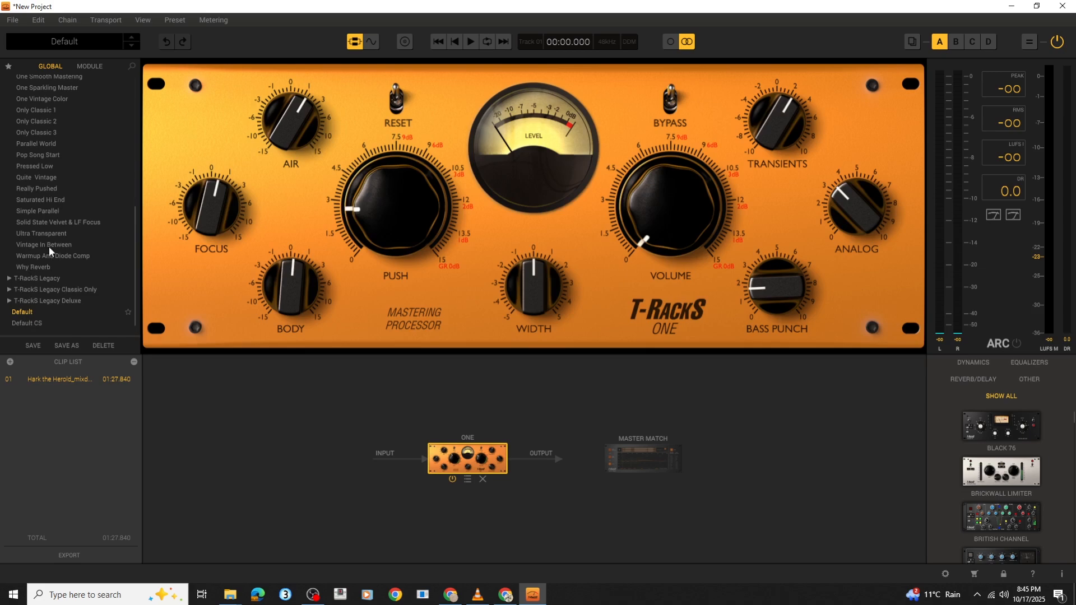
{"action": "left_click", "coordinate": [47, 244]}
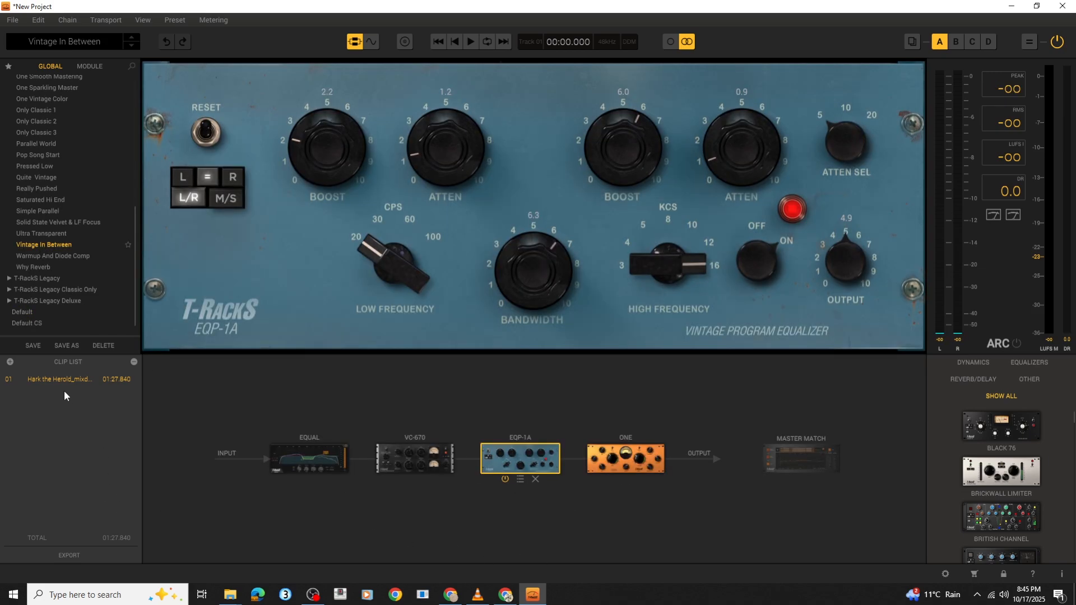
{"action": "left_click", "coordinate": [372, 41]}
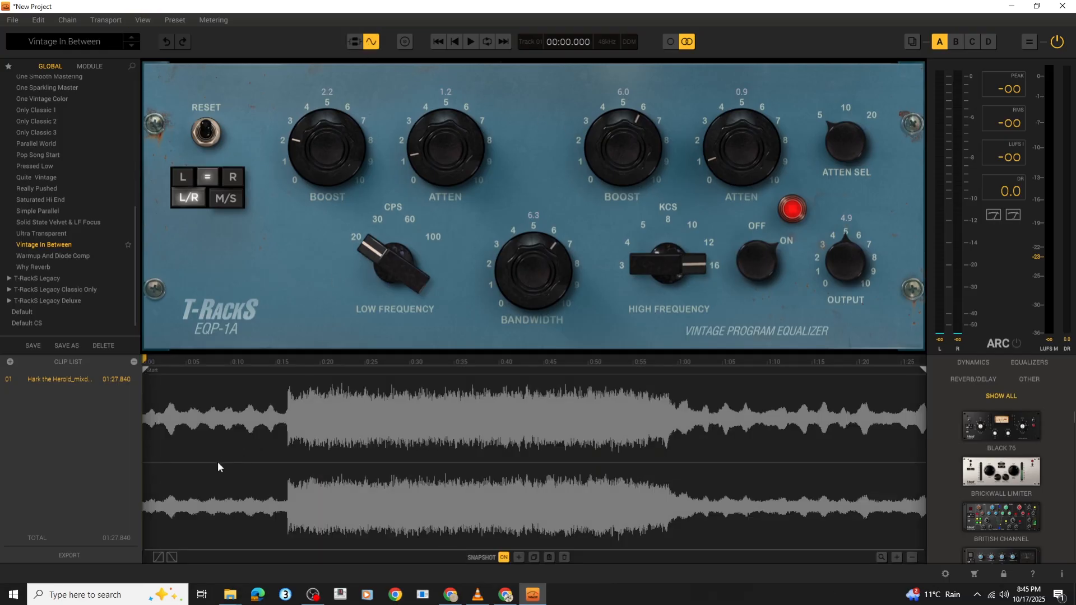
{"action": "key", "text": "space"}
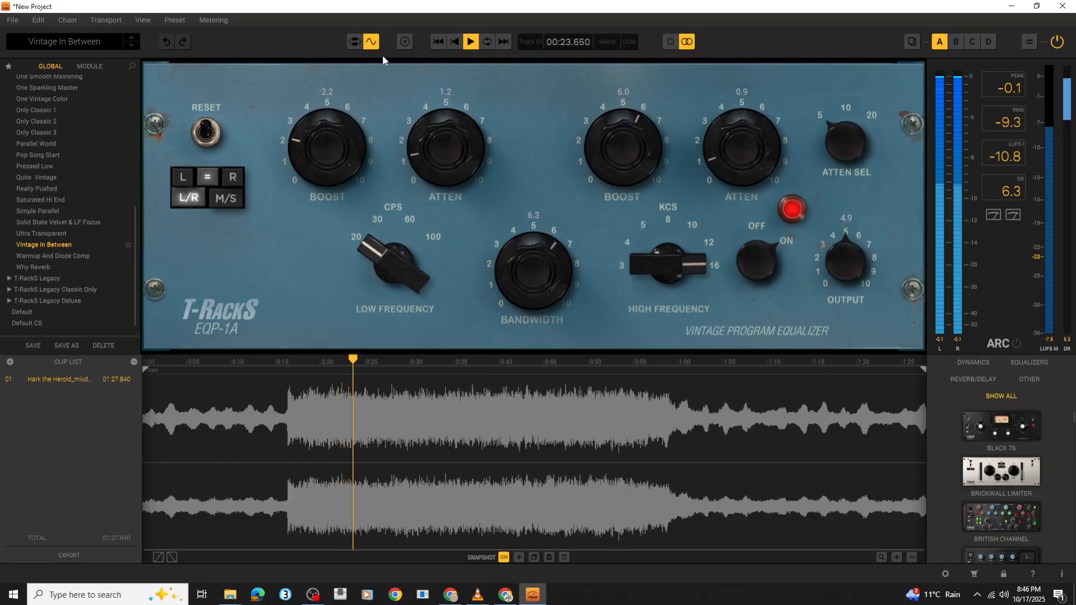
Export the mastered Hark the Herold clip, choosing the Animation Mixed Media folder inside Modular > Video as the destination
{"action": "left_click", "coordinate": [405, 42]}
{"action": "left_click", "coordinate": [508, 348]}
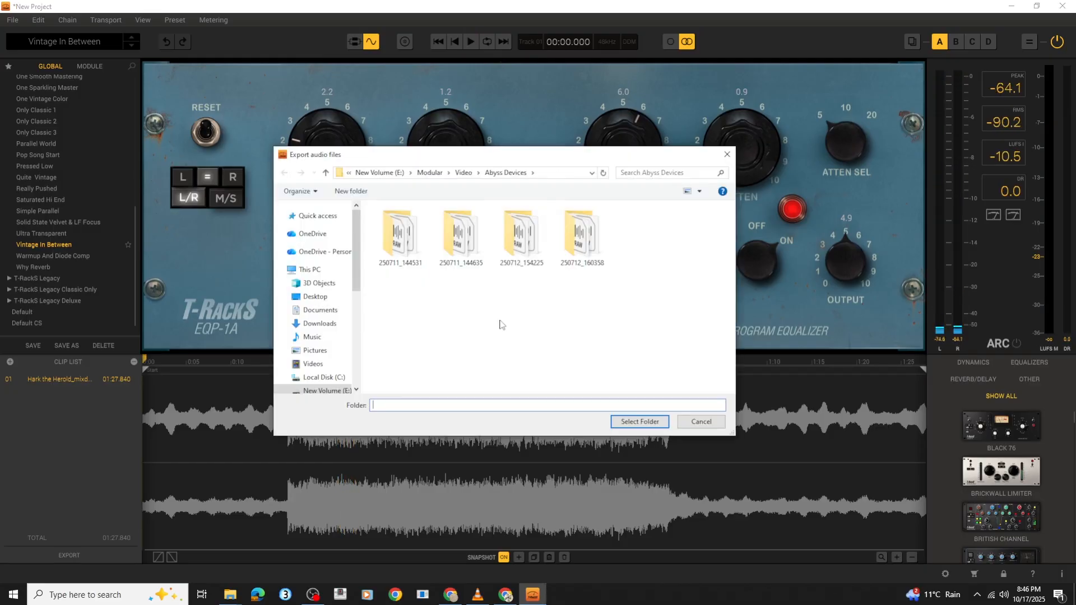
{"action": "left_click", "coordinate": [464, 174]}
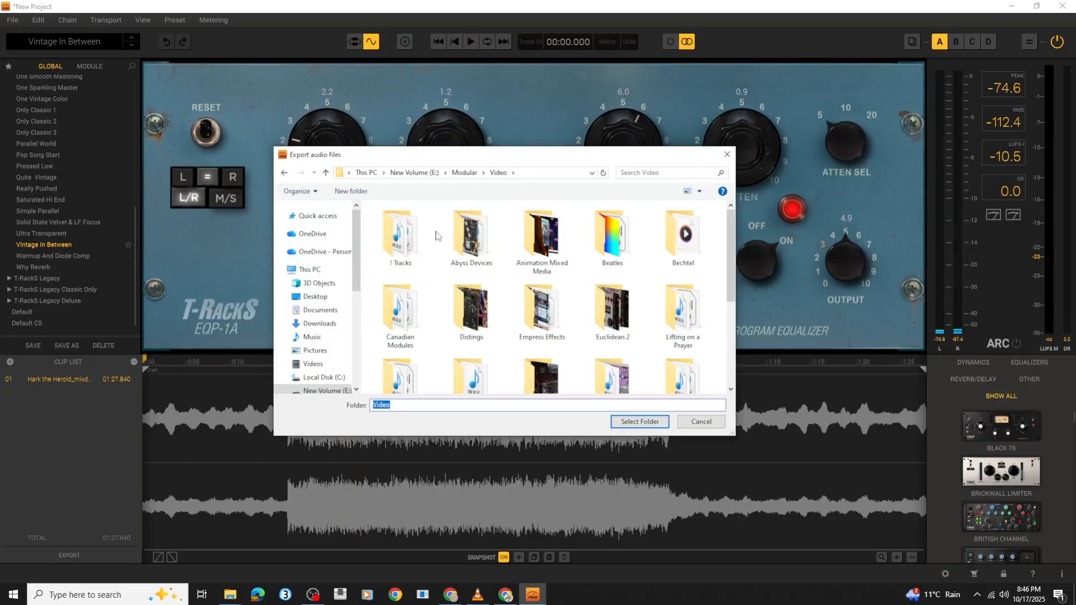
{"action": "double_click", "coordinate": [541, 247]}
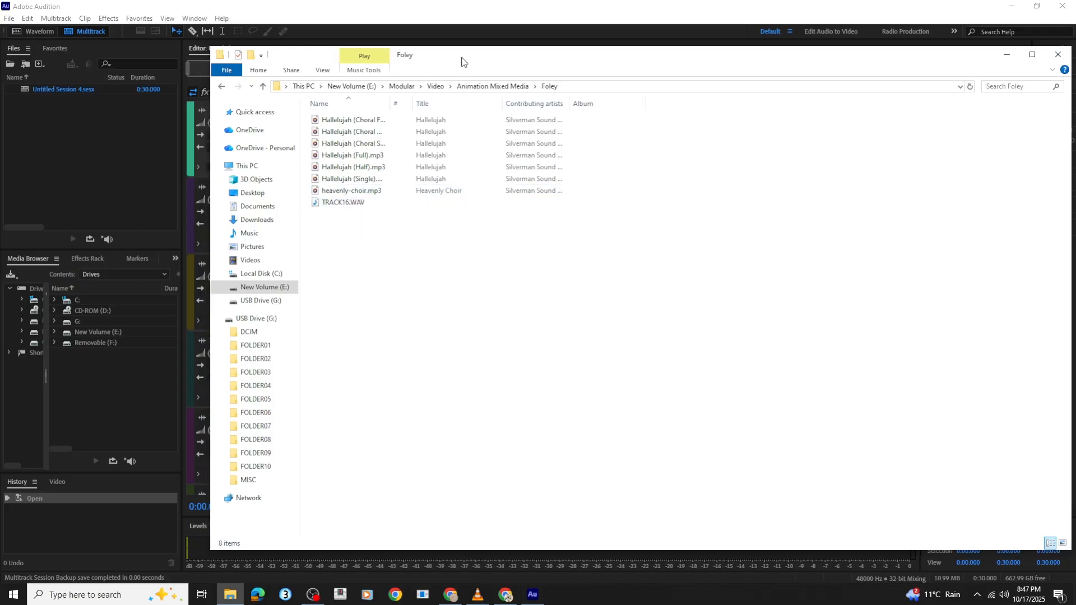
In Audition's new session, place TRACK16.WAV from the Foley folder at the start of Track 1 and close the folder window
{"action": "left_click_drag", "start_coordinate": [464, 60], "coordinate": [924, 69]}
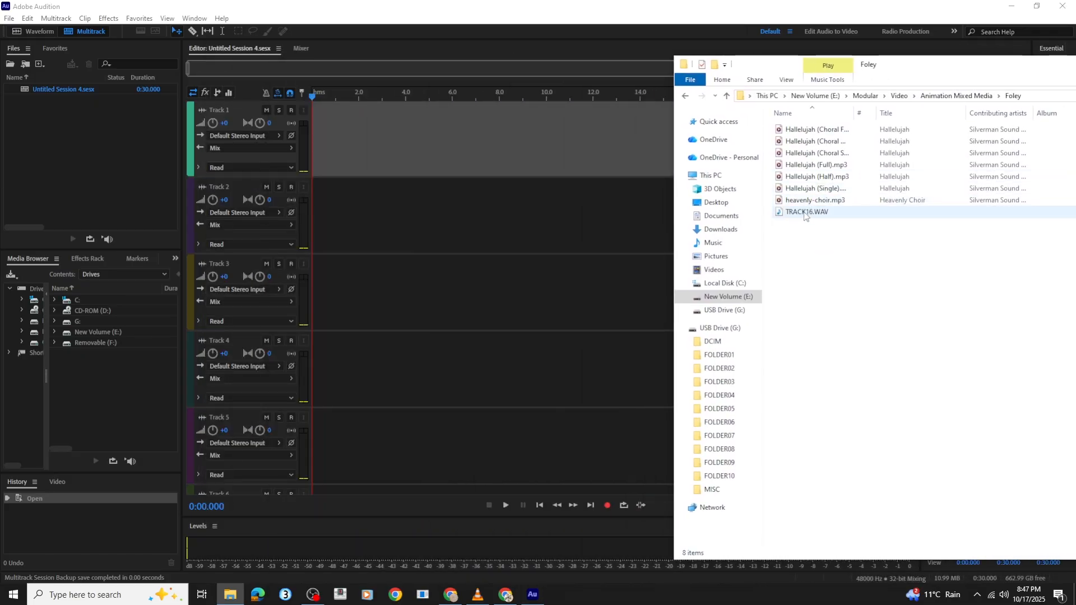
{"action": "left_click_drag", "start_coordinate": [807, 215], "coordinate": [306, 140]}
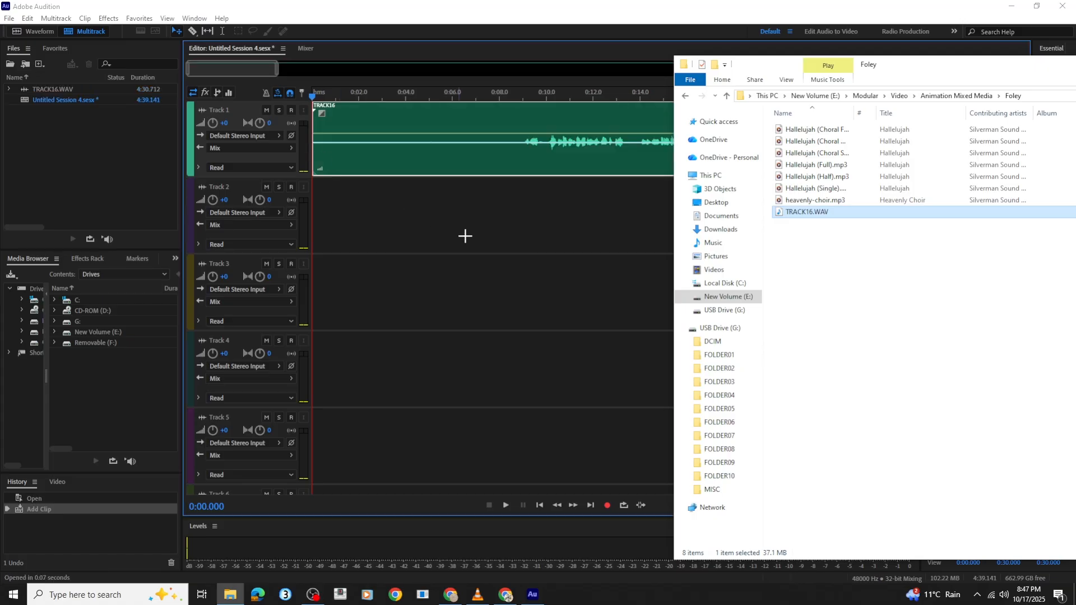
{"action": "left_click_drag", "start_coordinate": [934, 71], "coordinate": [396, 97]}
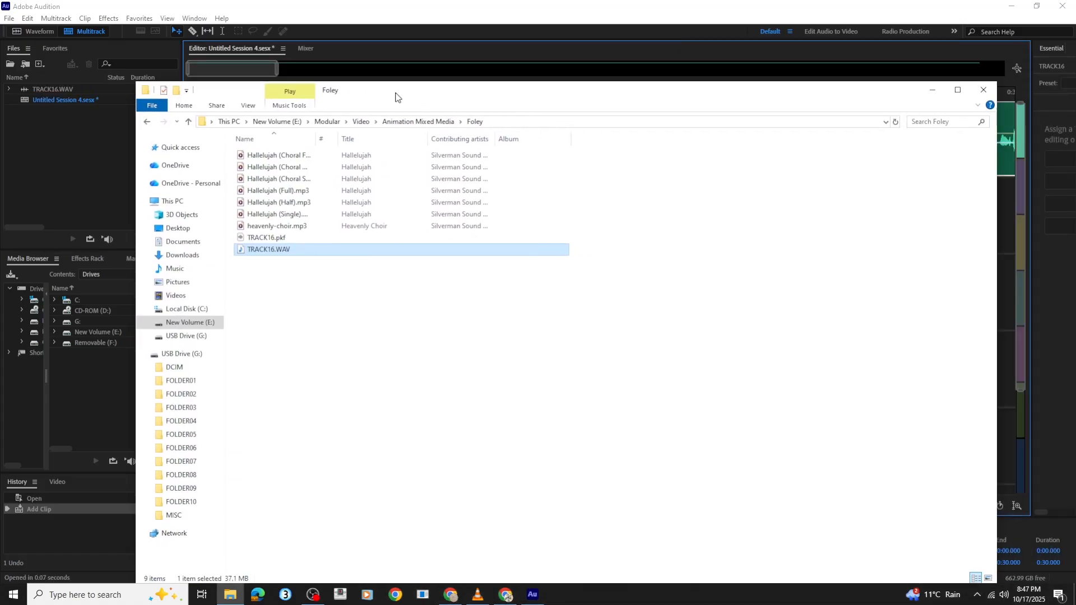
{"action": "left_click", "coordinate": [981, 93]}
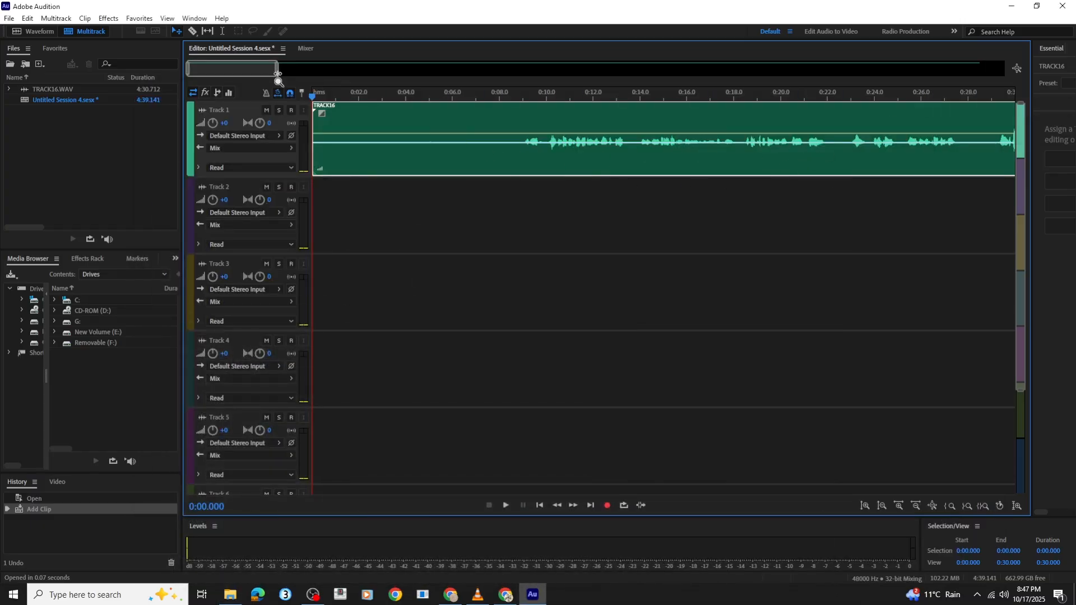
Show the whole TRACK16 clip and listen to it from about 0:08
{"action": "left_click_drag", "start_coordinate": [278, 75], "coordinate": [996, 105]}
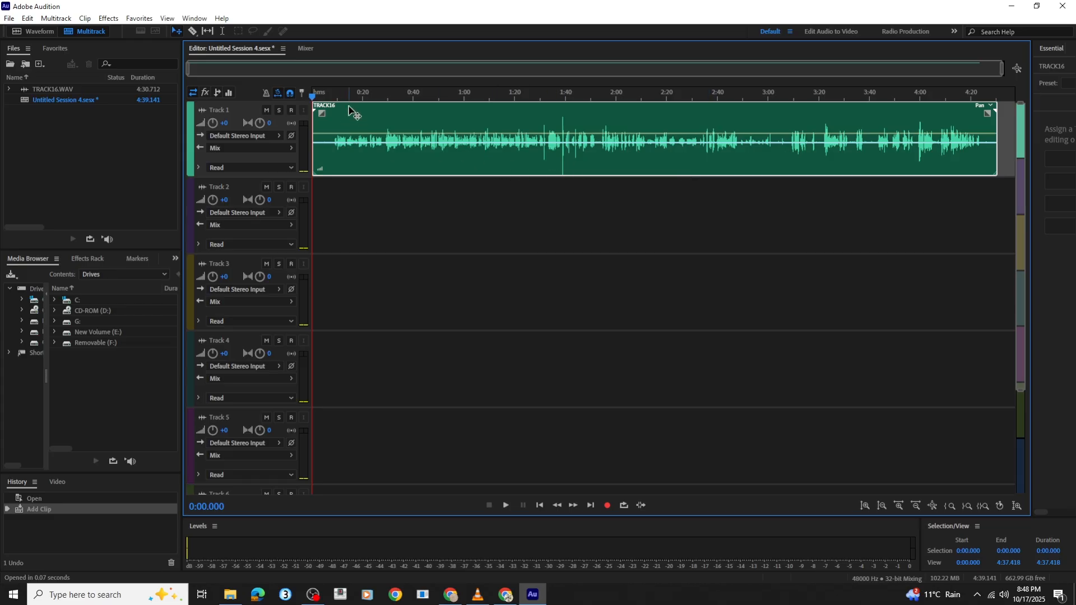
{"action": "left_click_drag", "start_coordinate": [333, 99], "coordinate": [334, 99]}
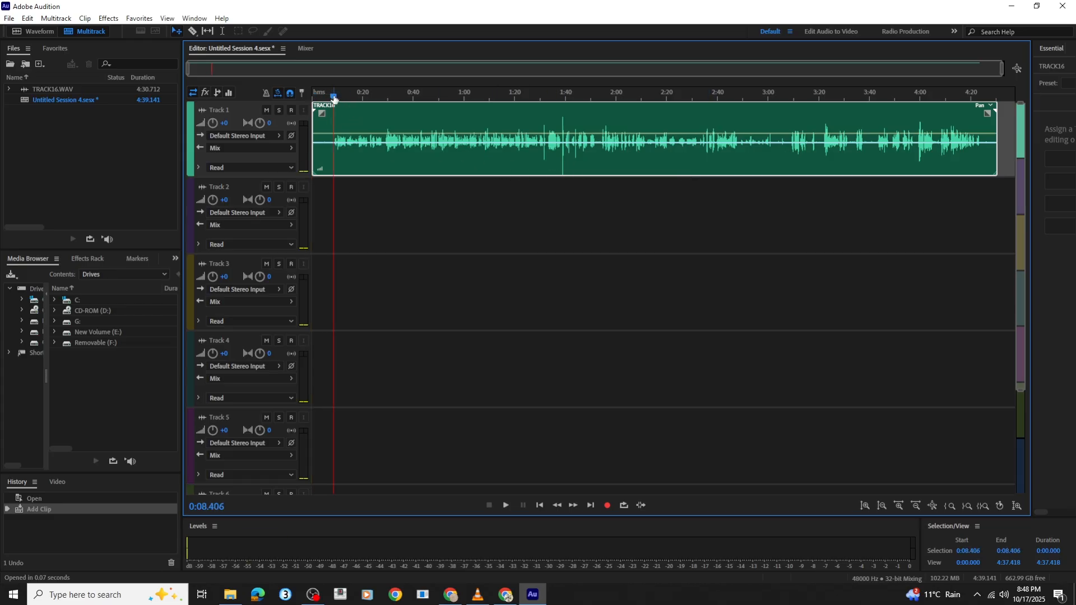
{"action": "key", "text": "space"}
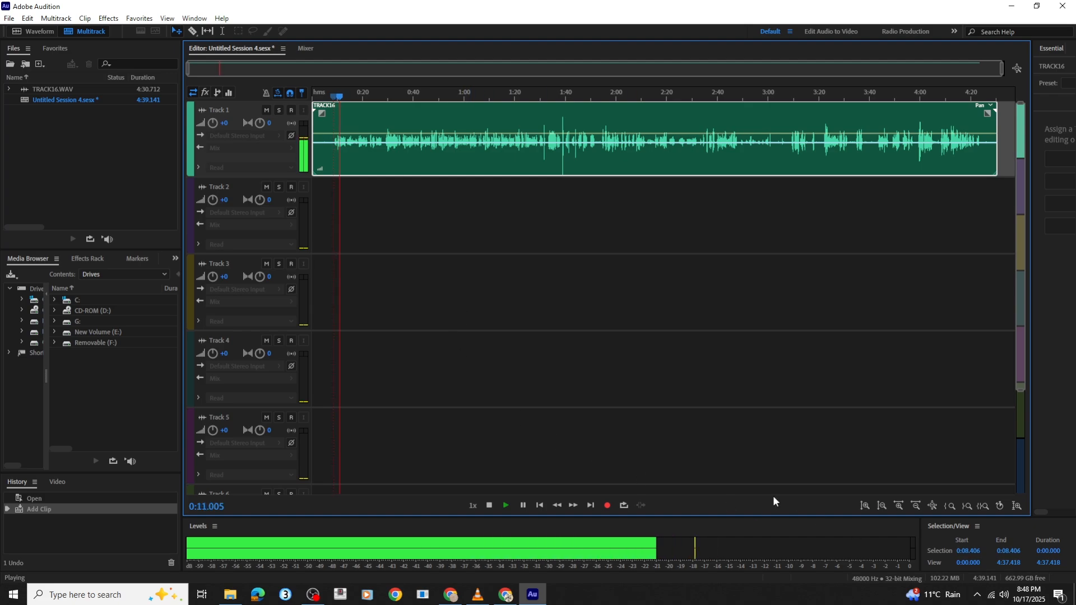
Trim the beginning of the TRACK16 clip up to about 1:31 and move the rest to the start of Track 1
{"action": "left_click_drag", "start_coordinate": [390, 158], "coordinate": [543, 157]}
{"action": "left_click", "coordinate": [544, 158]}
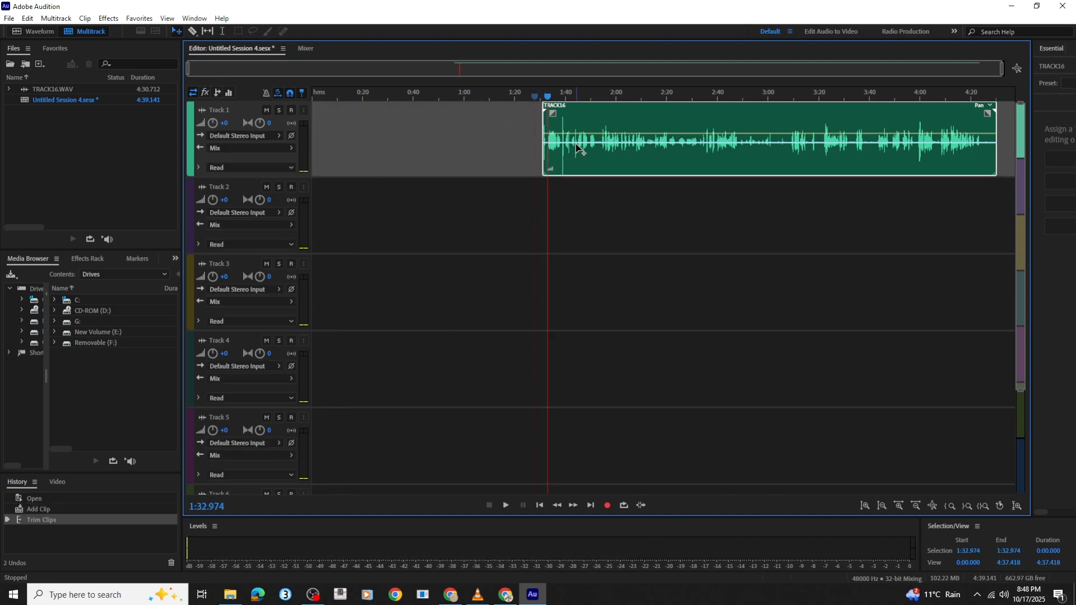
{"action": "left_click_drag", "start_coordinate": [624, 122], "coordinate": [375, 120]}
Audition the clip's opening sound, split the clip at 0:01.350, and move the remainder to the start of Track 2
{"action": "left_click", "coordinate": [1016, 69]}
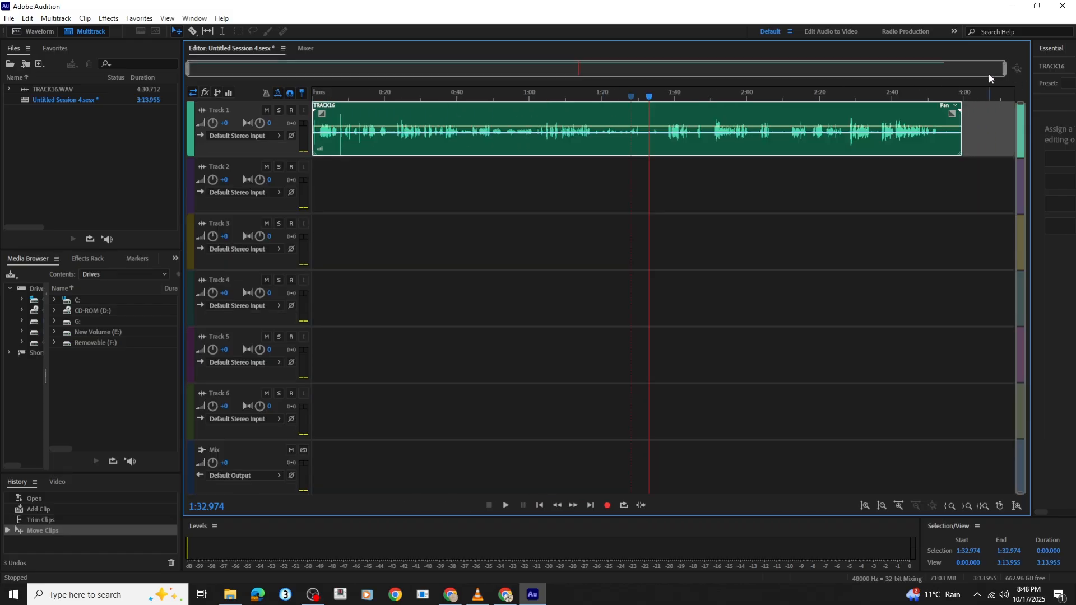
{"action": "left_click_drag", "start_coordinate": [1005, 70], "coordinate": [446, 122]}
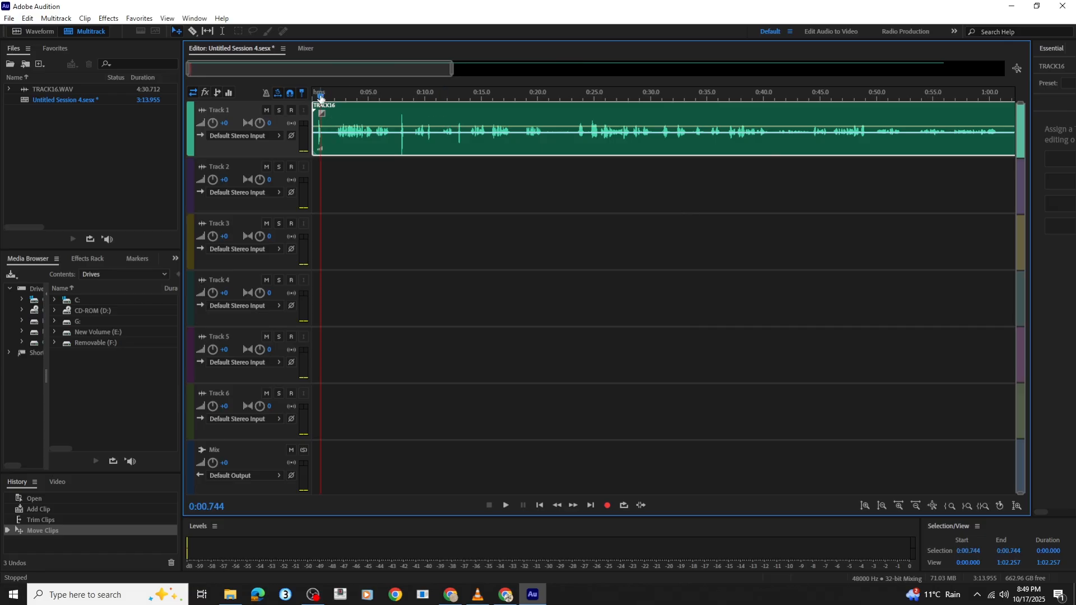
{"action": "key", "text": "space"}
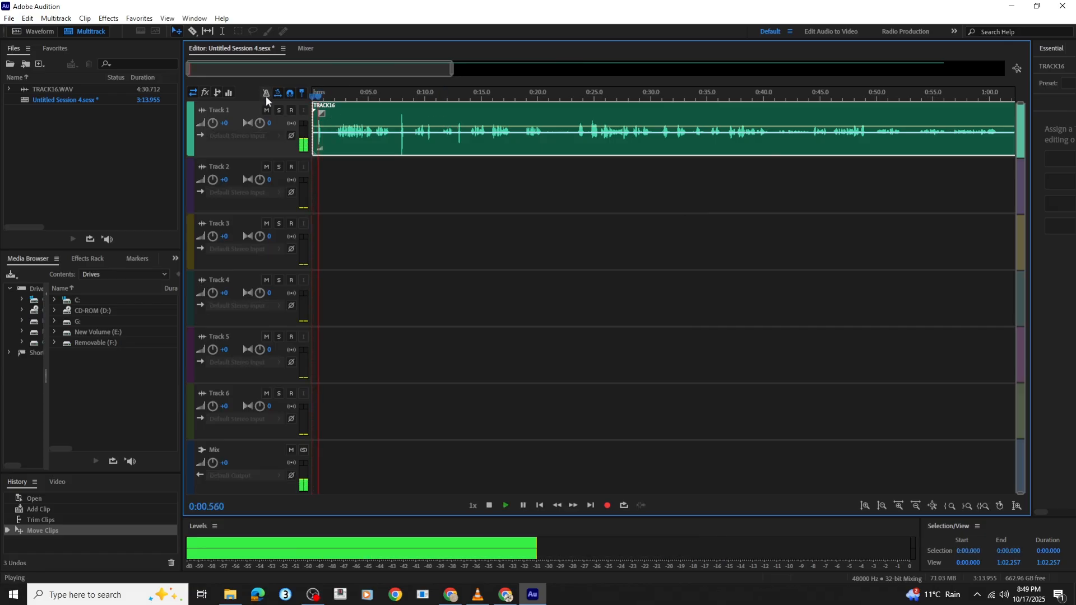
{"action": "key", "text": "space"}
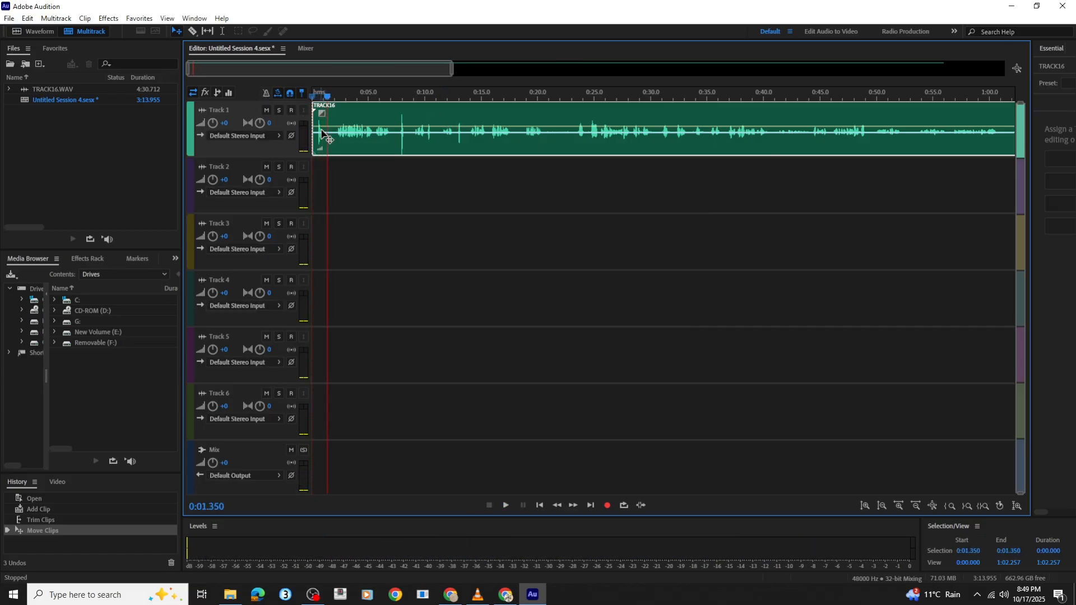
{"action": "right_click", "coordinate": [327, 128]}
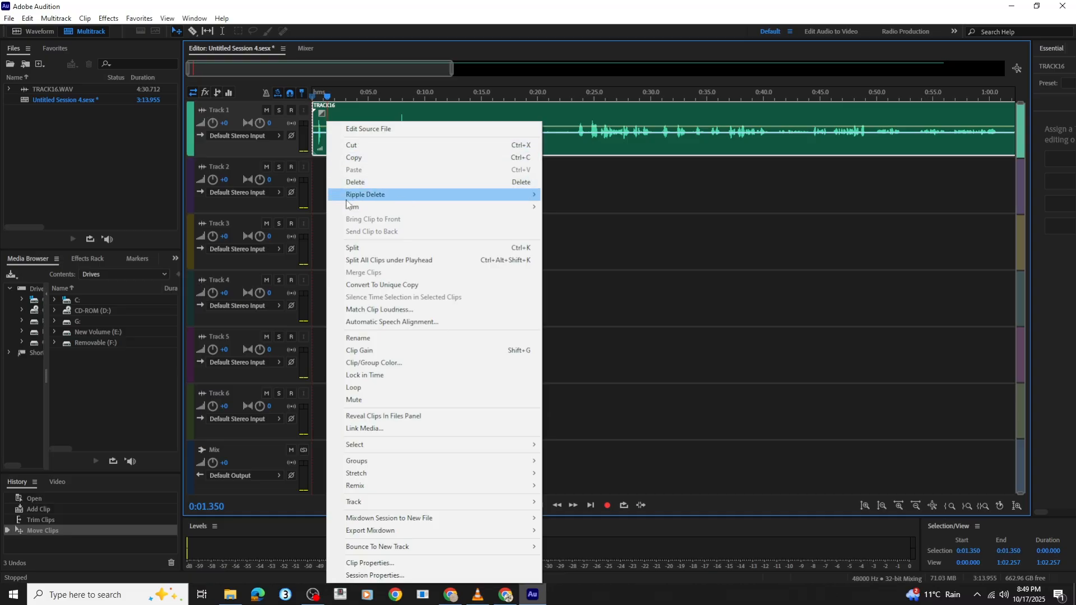
{"action": "left_click", "coordinate": [361, 248]}
{"action": "left_click_drag", "start_coordinate": [409, 152], "coordinate": [413, 188]}
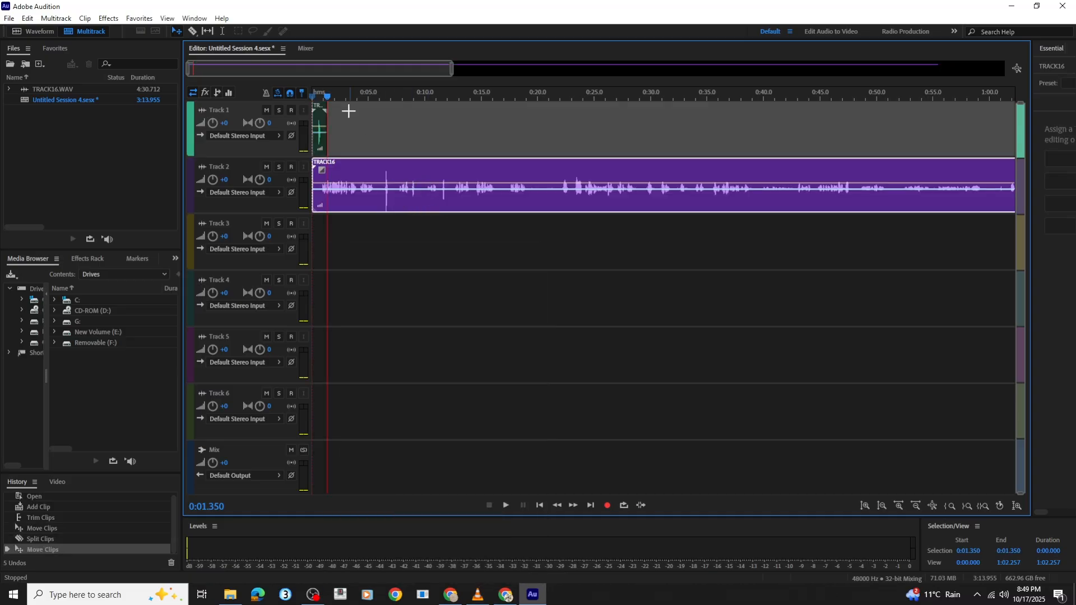
Play the Track 2 clip from 0:01.350 and trim its beginning up to about 0:08.4
{"action": "key", "text": "space"}
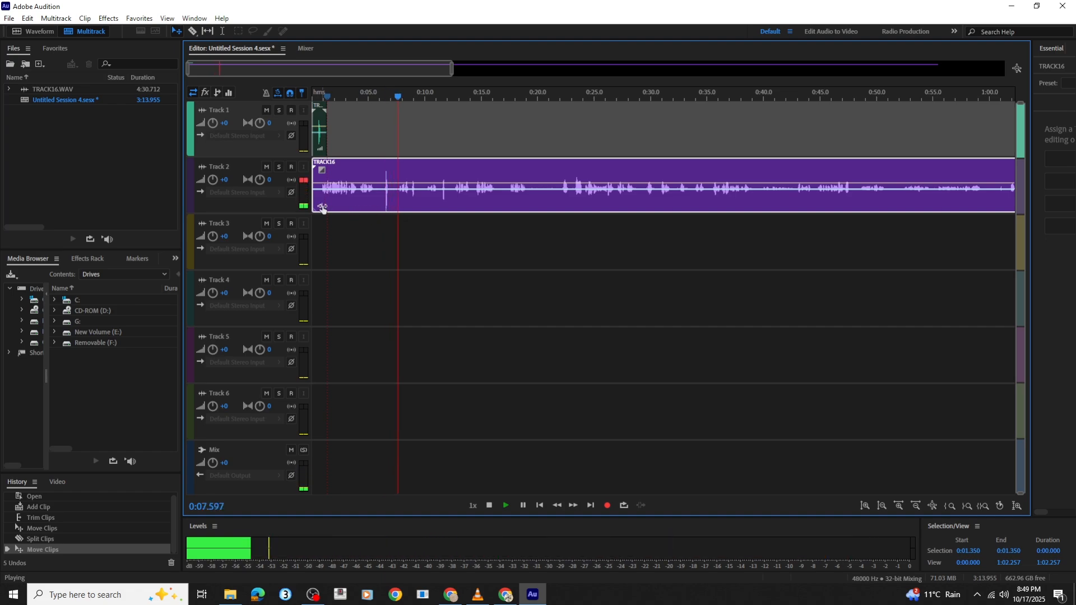
{"action": "left_click_drag", "start_coordinate": [313, 197], "coordinate": [409, 202]}
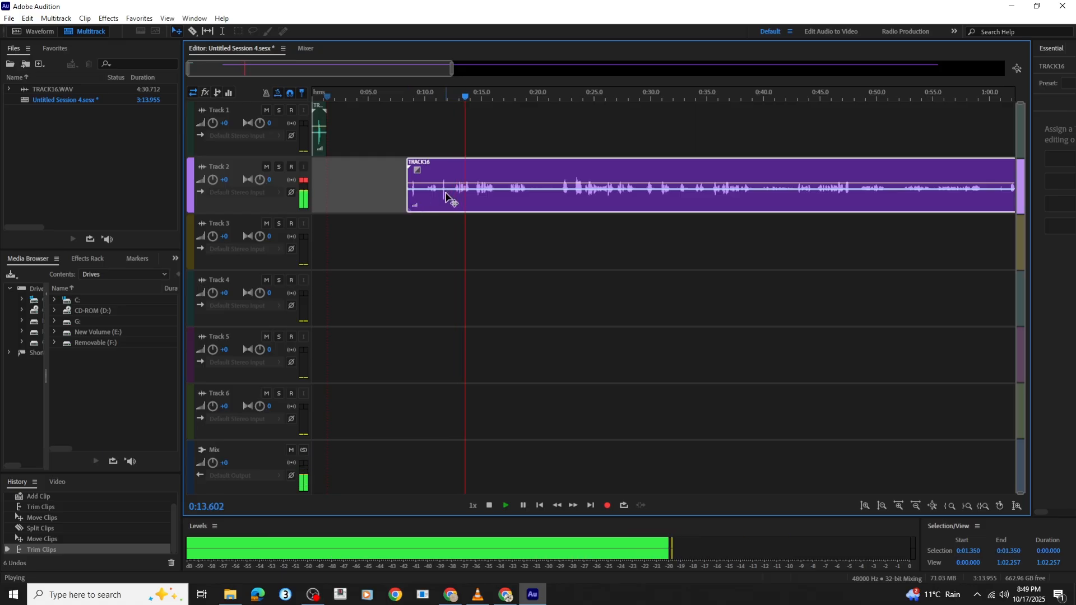
{"action": "key", "text": "space"}
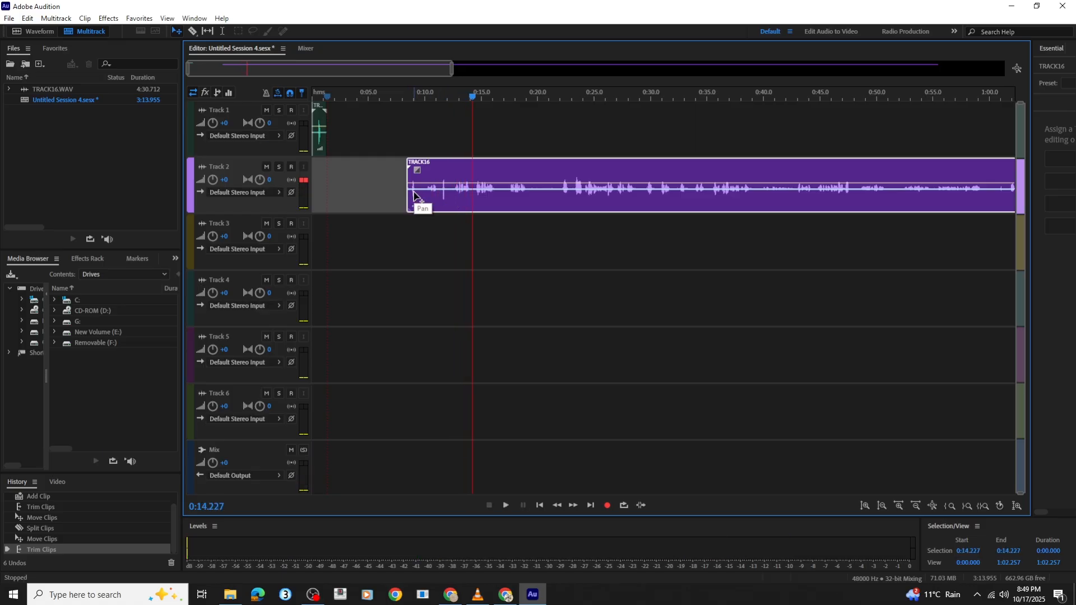
Split the Track 2 clip at 0:09.432 and move the short front piece to Track 1 at about 0:02.7
{"action": "left_click_drag", "start_coordinate": [474, 99], "coordinate": [418, 101]}
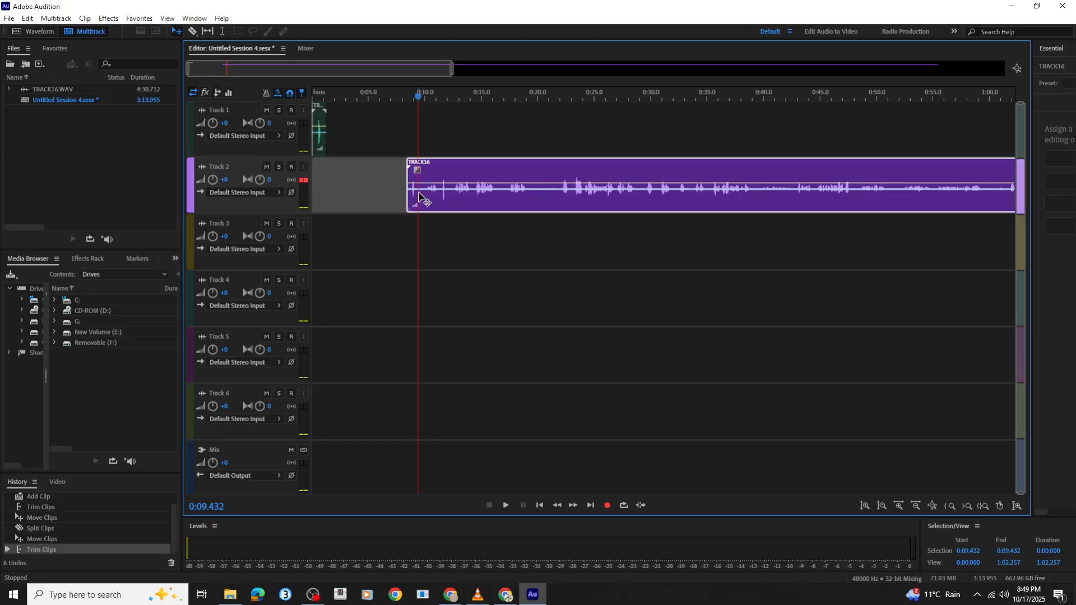
{"action": "right_click", "coordinate": [418, 202]}
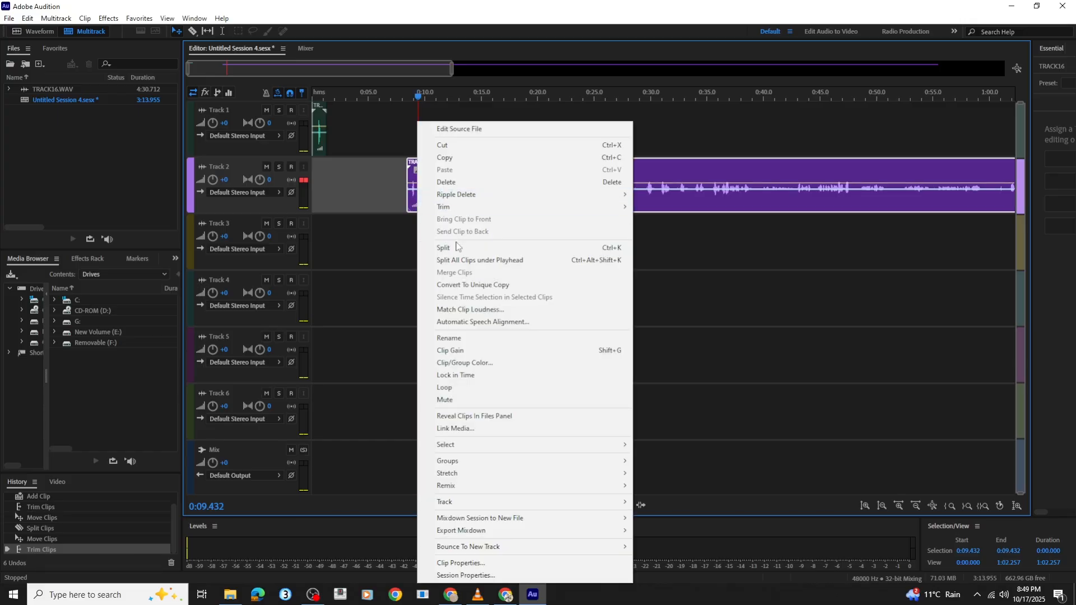
{"action": "left_click", "coordinate": [437, 248]}
{"action": "left_click_drag", "start_coordinate": [414, 204], "coordinate": [349, 145]}
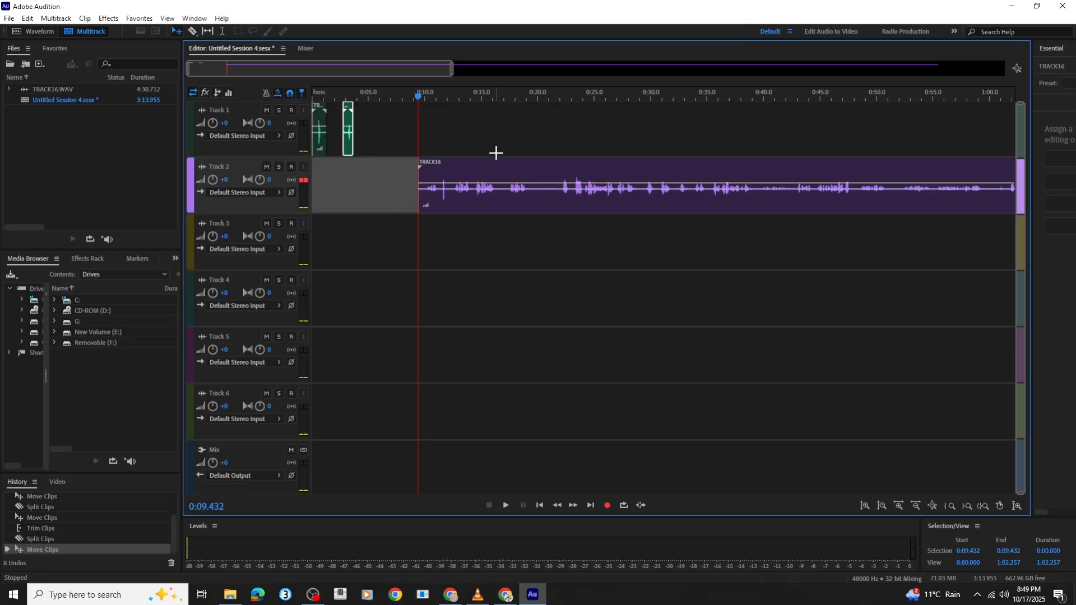
Listen through the rest of the Track 2 clip, split it at 1:26.454 and delete the part before the split
{"action": "key", "text": "space"}
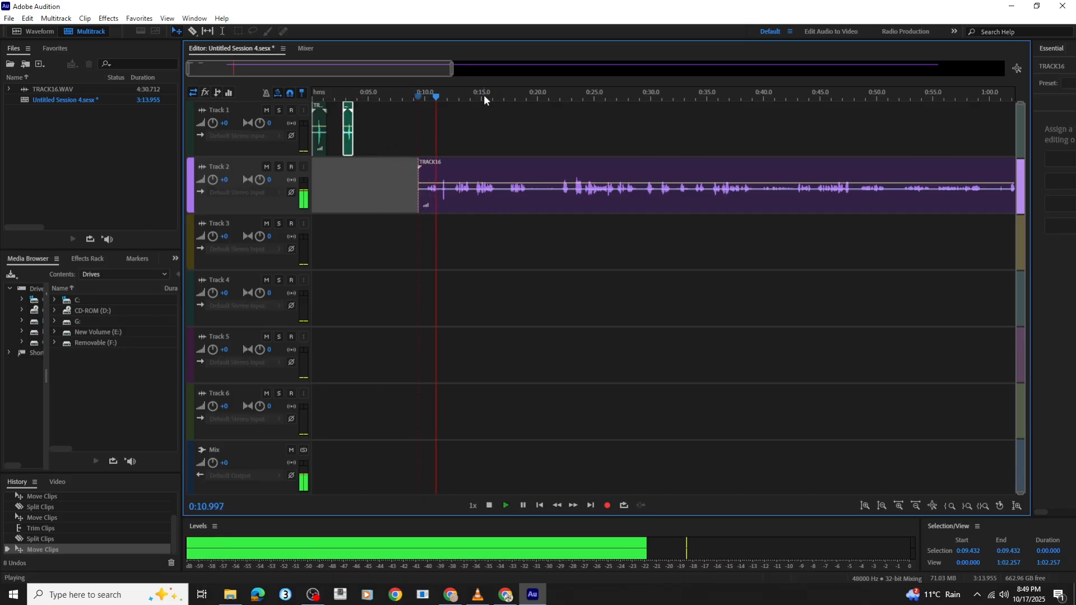
{"action": "left_click", "coordinate": [485, 97]}
{"action": "left_click", "coordinate": [521, 98]}
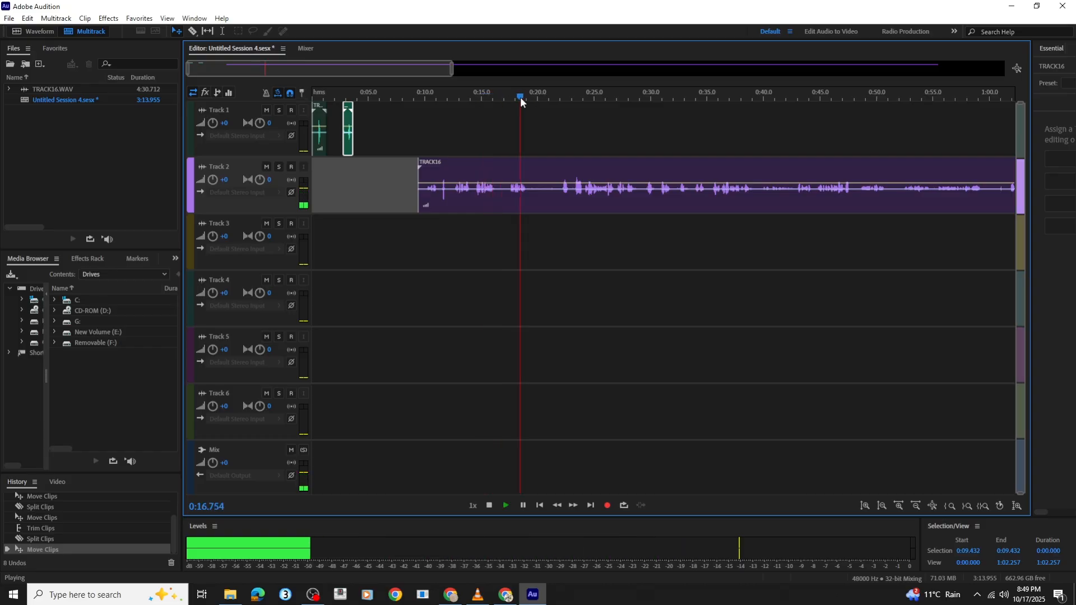
{"action": "left_click", "coordinate": [673, 97]}
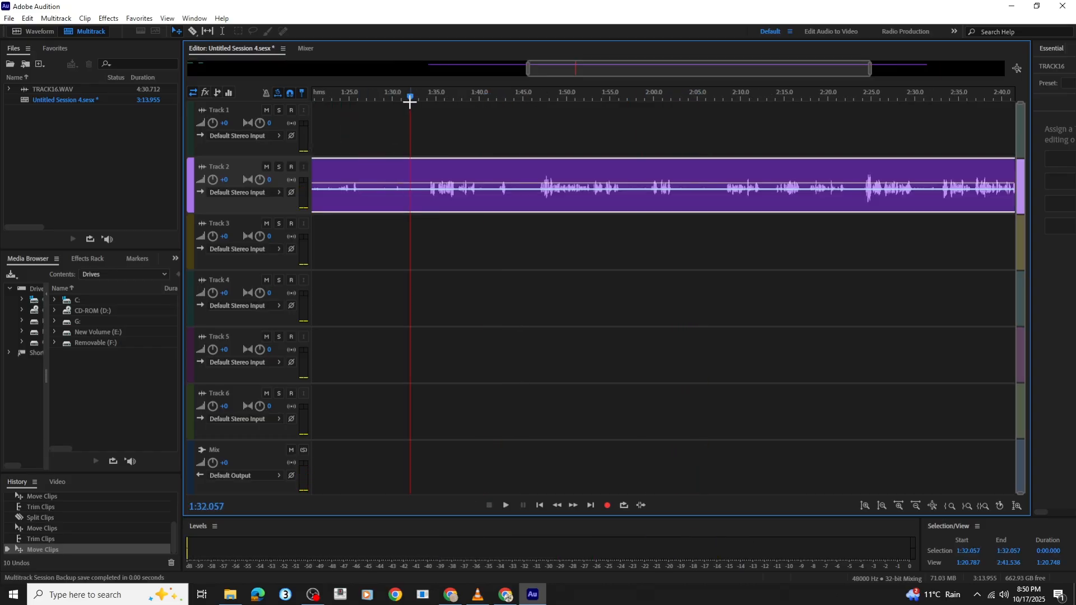
{"action": "left_click_drag", "start_coordinate": [410, 99], "coordinate": [361, 96]}
{"action": "right_click", "coordinate": [364, 178]}
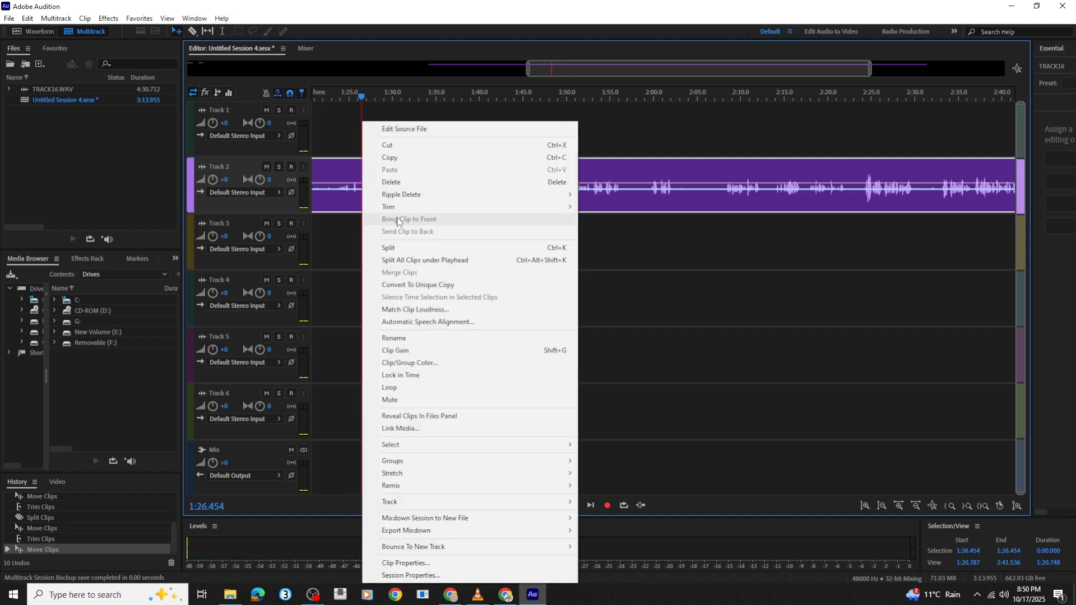
{"action": "left_click", "coordinate": [376, 248]}
{"action": "left_click", "coordinate": [340, 205]}
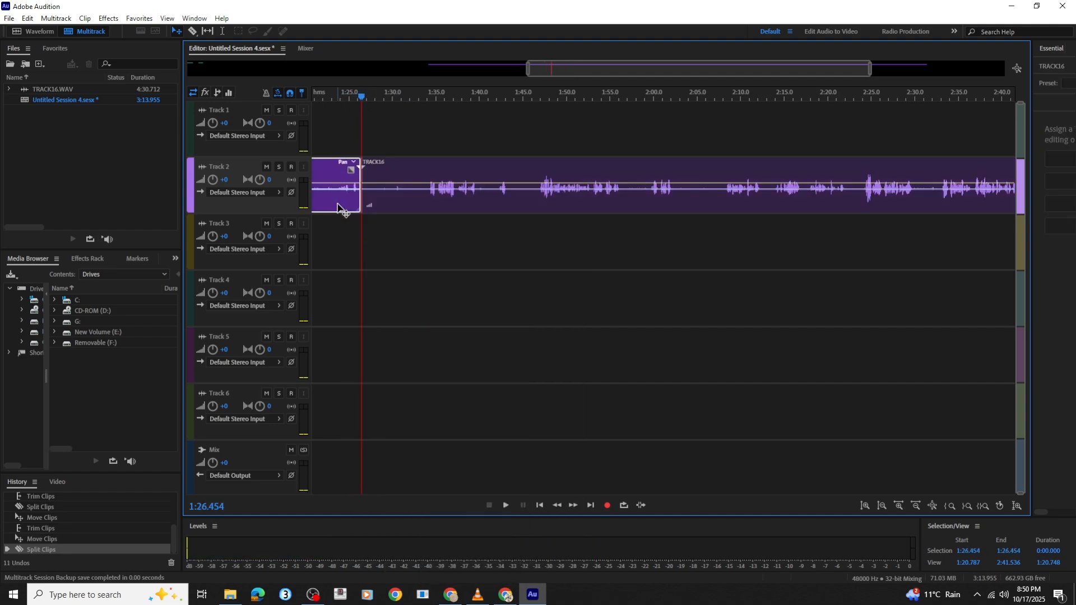
{"action": "key", "text": "Delete"}
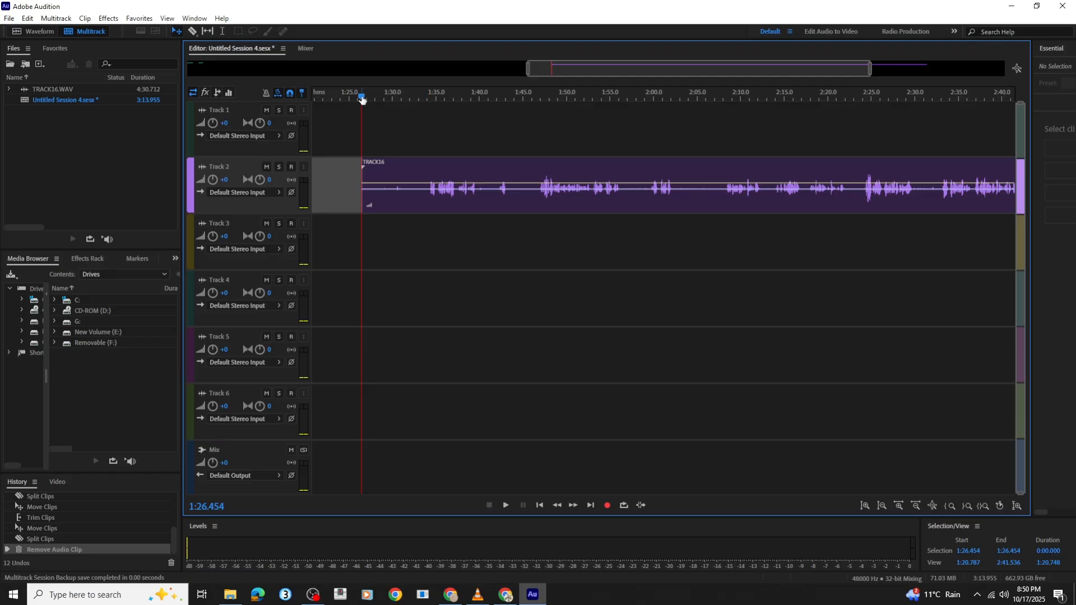
Split the Track 2 clip at 1:33.859 and shift the front piece slightly earlier to about 1:25.6
{"action": "left_click_drag", "start_coordinate": [362, 99], "coordinate": [426, 97]}
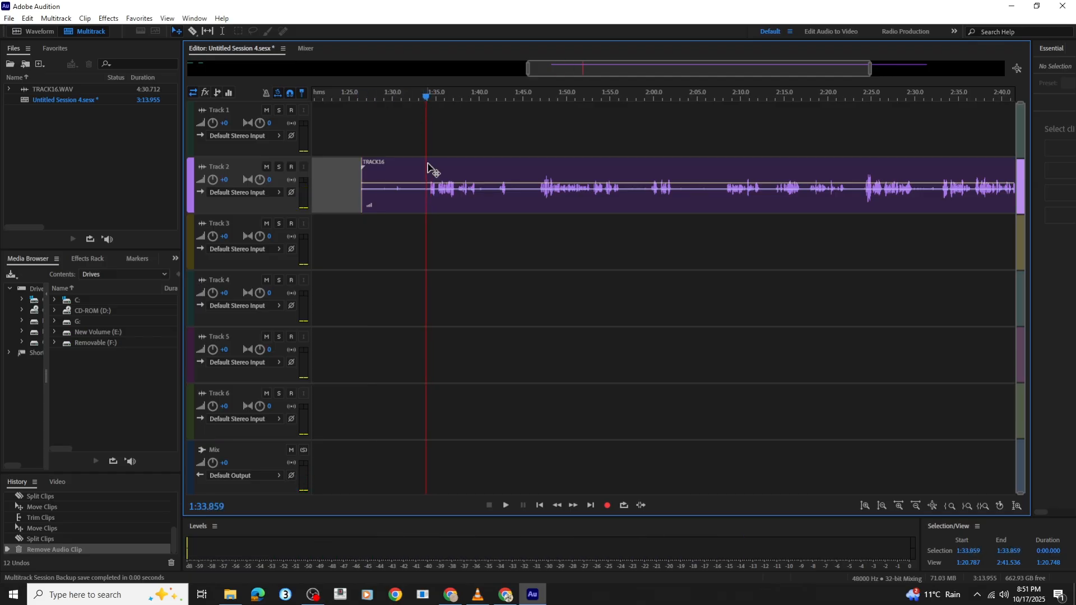
{"action": "right_click", "coordinate": [427, 177]}
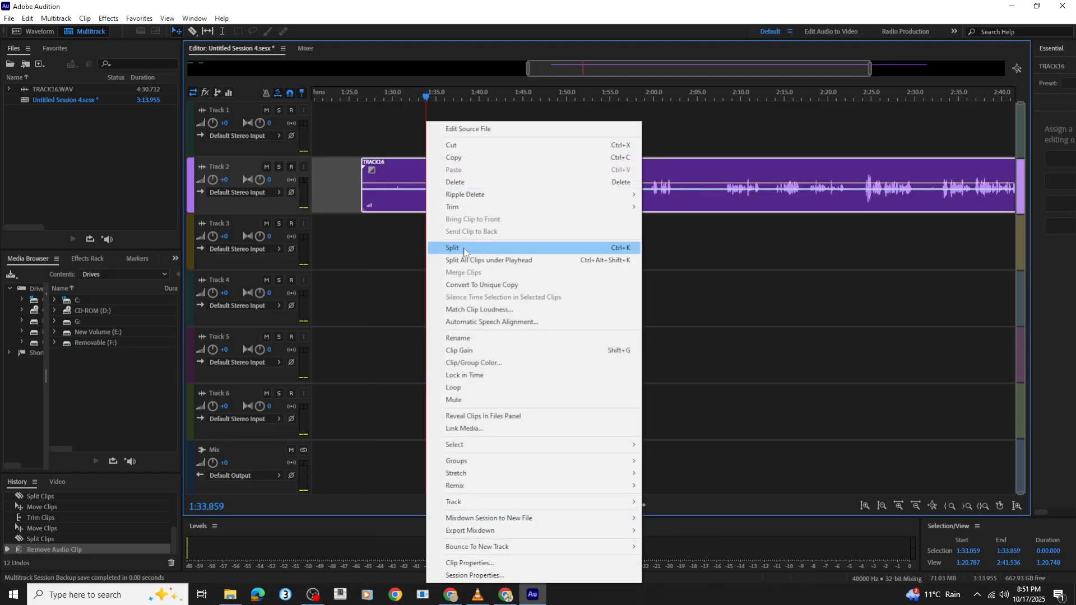
{"action": "left_click", "coordinate": [464, 248]}
{"action": "mouse_move", "coordinate": [408, 187]}
{"action": "left_mouse_down"}
{"action": "mouse_move", "coordinate": [412, 137]}
{"action": "mouse_move", "coordinate": [398, 186]}
{"action": "left_mouse_up"}
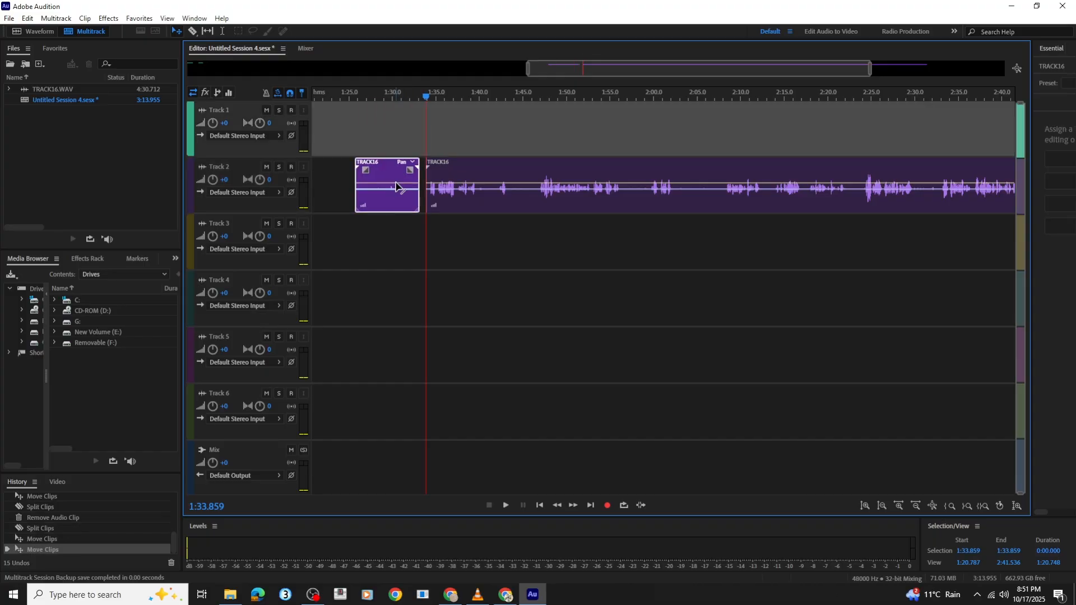
Raise the short Track 2 clip's volume envelope to near its upper limit and play the clip from 1:25.617
{"action": "left_click", "coordinate": [396, 187]}
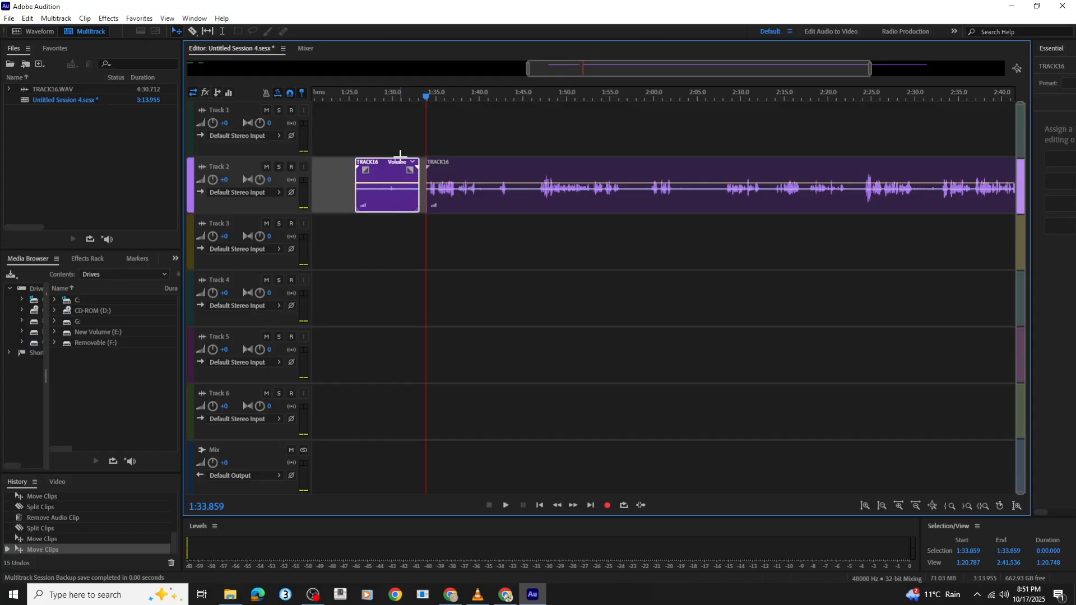
{"action": "left_click_drag", "start_coordinate": [394, 185], "coordinate": [396, 167]}
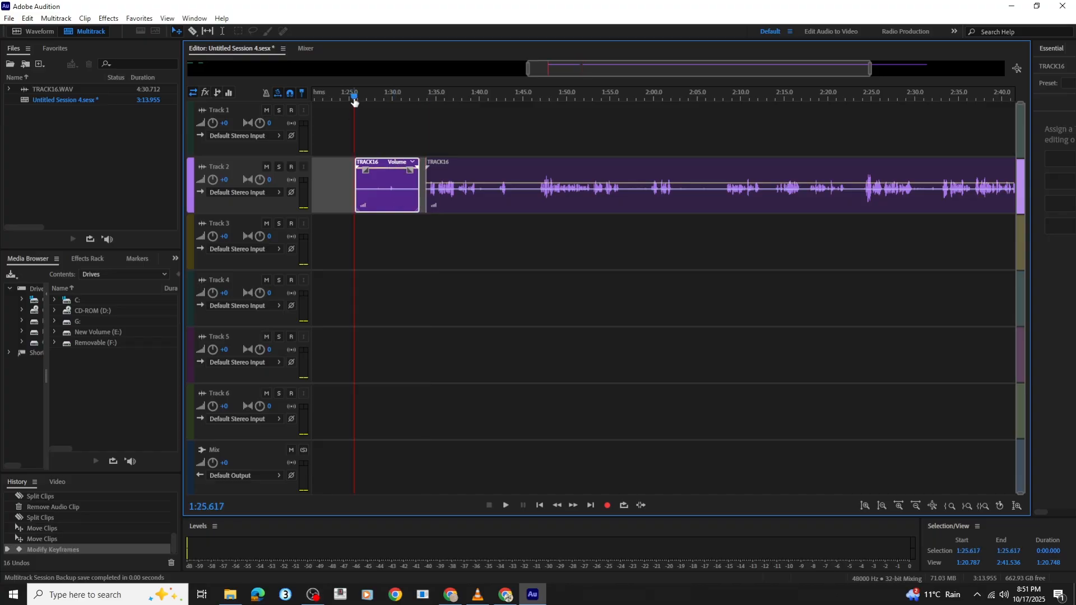
{"action": "key", "text": "space"}
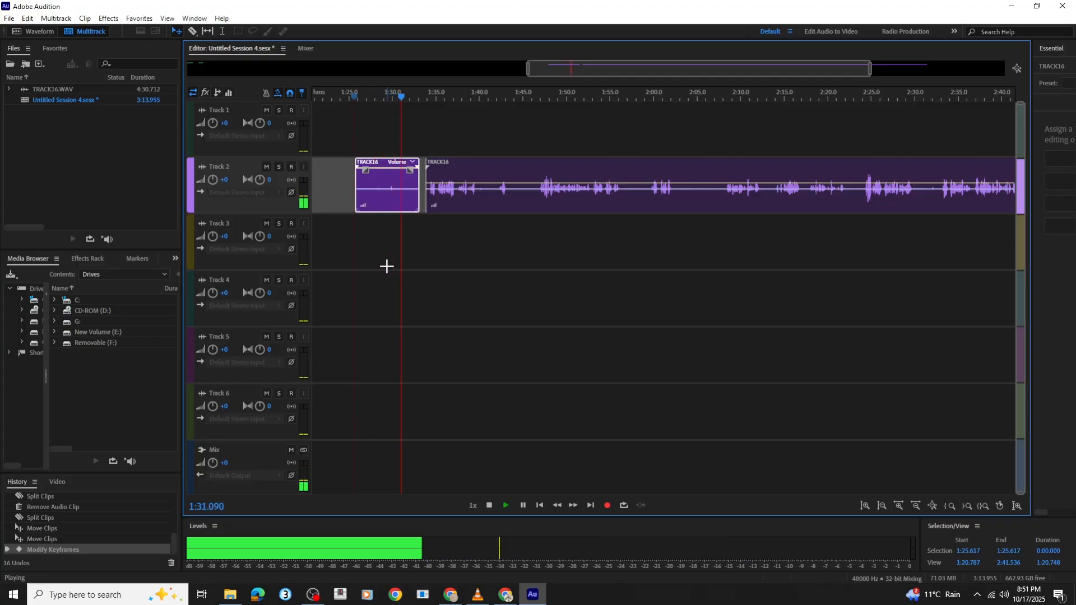
{"action": "key", "text": "space"}
Trim the beginning of the short Track 2 clip up to about 1:28.5 and play what is left
{"action": "left_click_drag", "start_coordinate": [355, 197], "coordinate": [379, 198]}
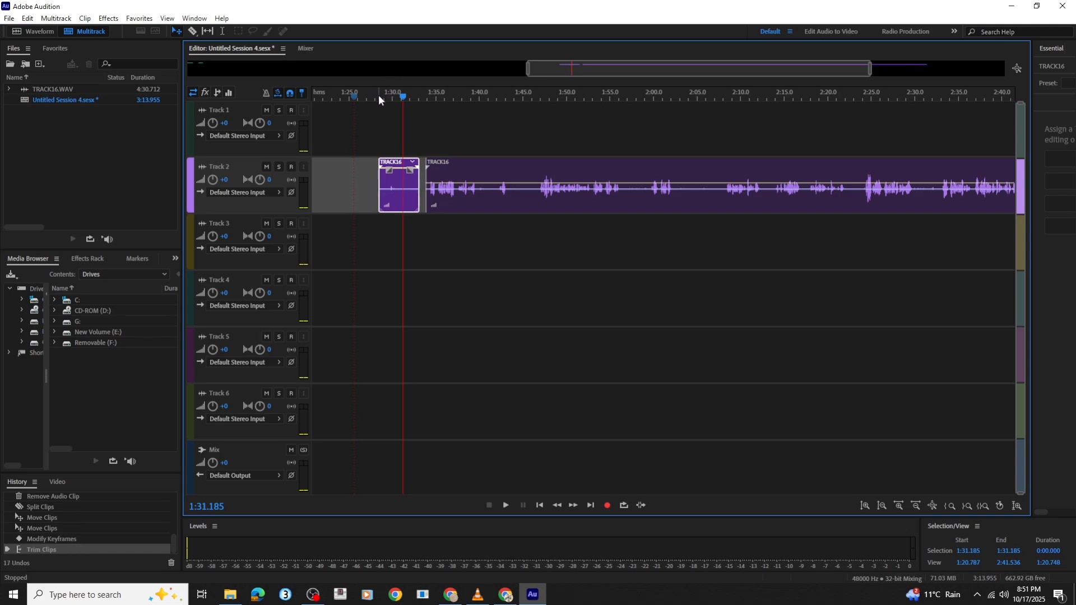
{"action": "left_click", "coordinate": [379, 99]}
{"action": "key", "text": "space"}
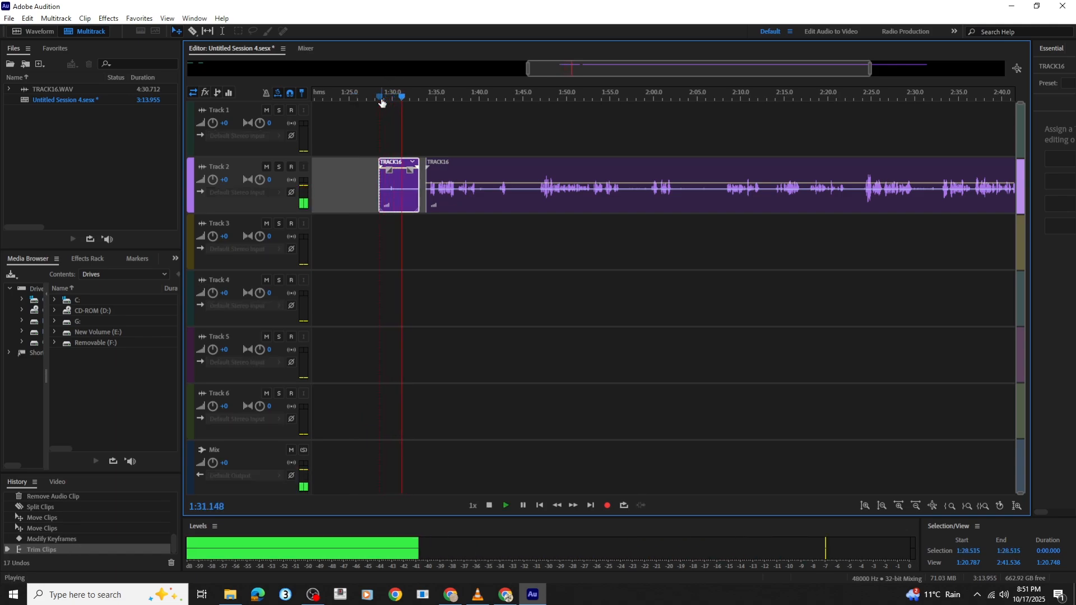
{"action": "key", "text": "space"}
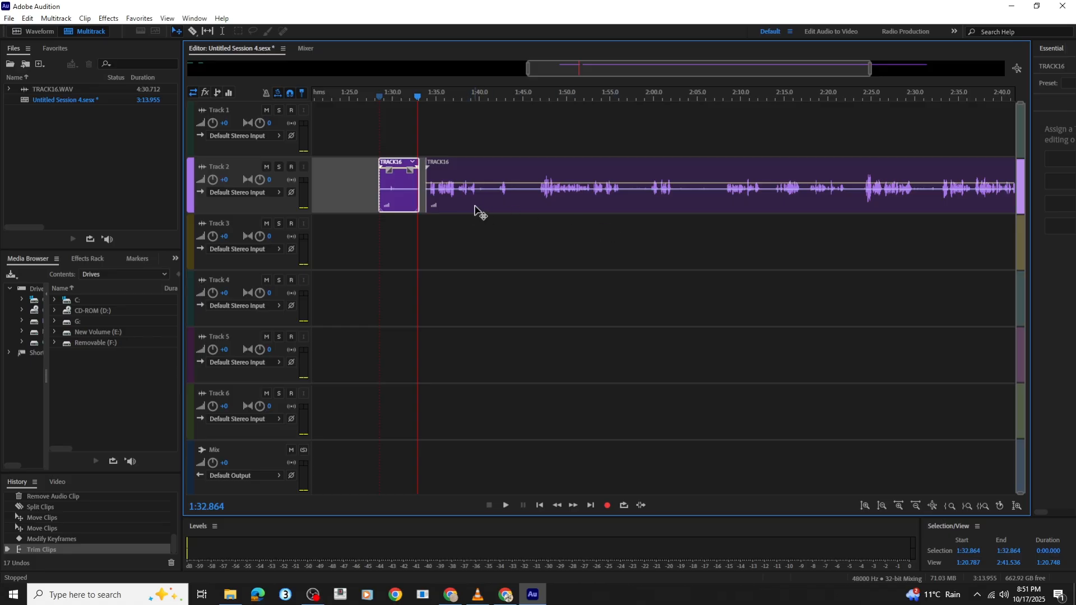
Move the short clip to the start of Track 2 and the remaining long clip to Track 3 at about 0:07
{"action": "left_click_drag", "start_coordinate": [398, 206], "coordinate": [281, 196]}
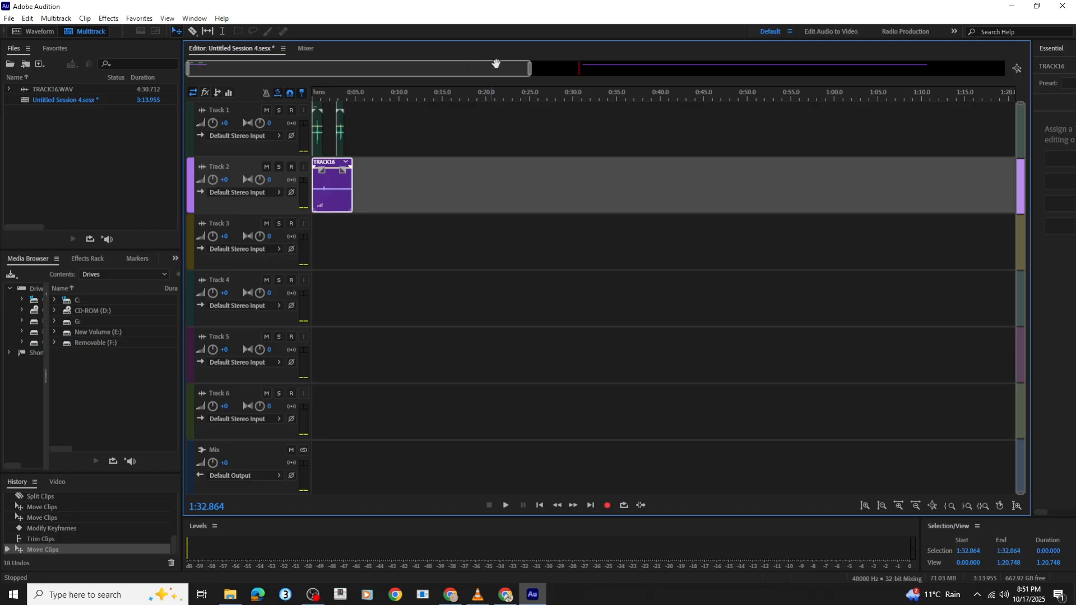
{"action": "left_click_drag", "start_coordinate": [529, 70], "coordinate": [722, 70]}
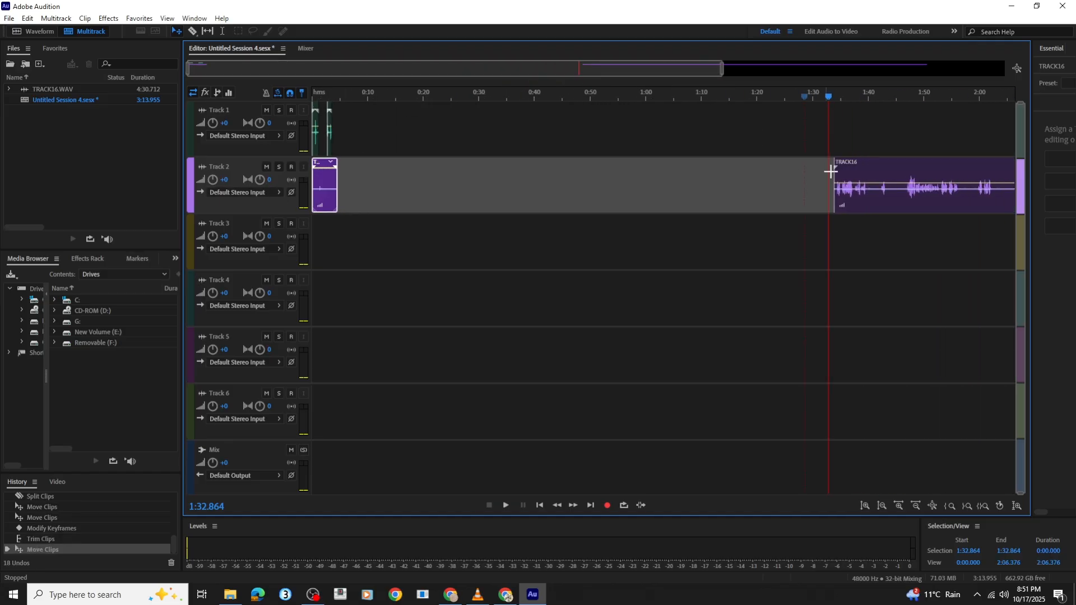
{"action": "left_click_drag", "start_coordinate": [889, 203], "coordinate": [387, 222]}
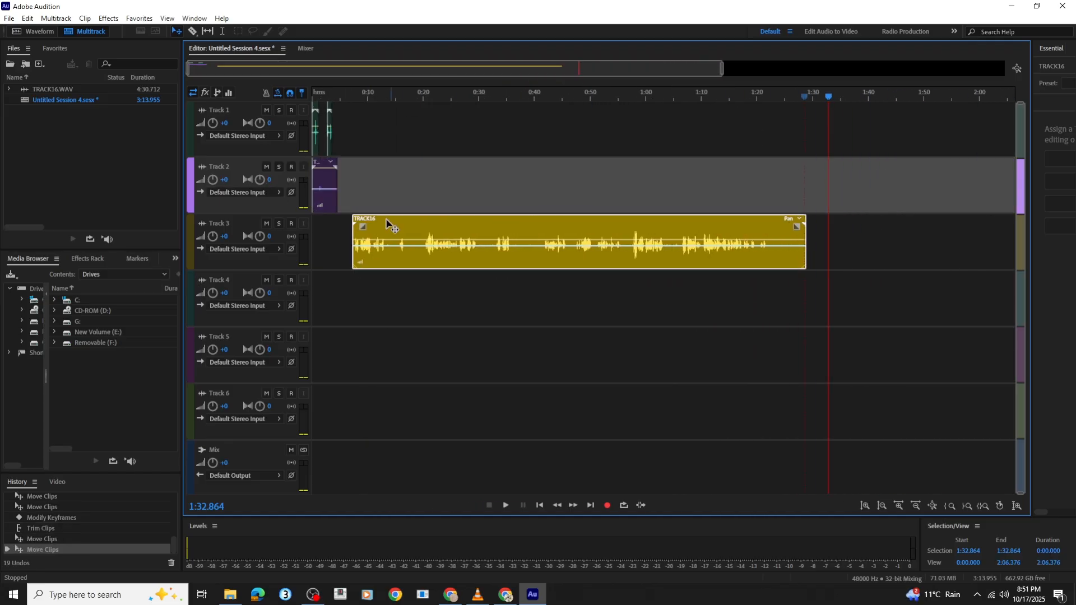
Mute Tracks 1 and 2 and rename them Hut and Clothing
{"action": "left_click", "coordinate": [267, 113]}
{"action": "left_click", "coordinate": [267, 168]}
{"action": "double_click", "coordinate": [224, 109]}
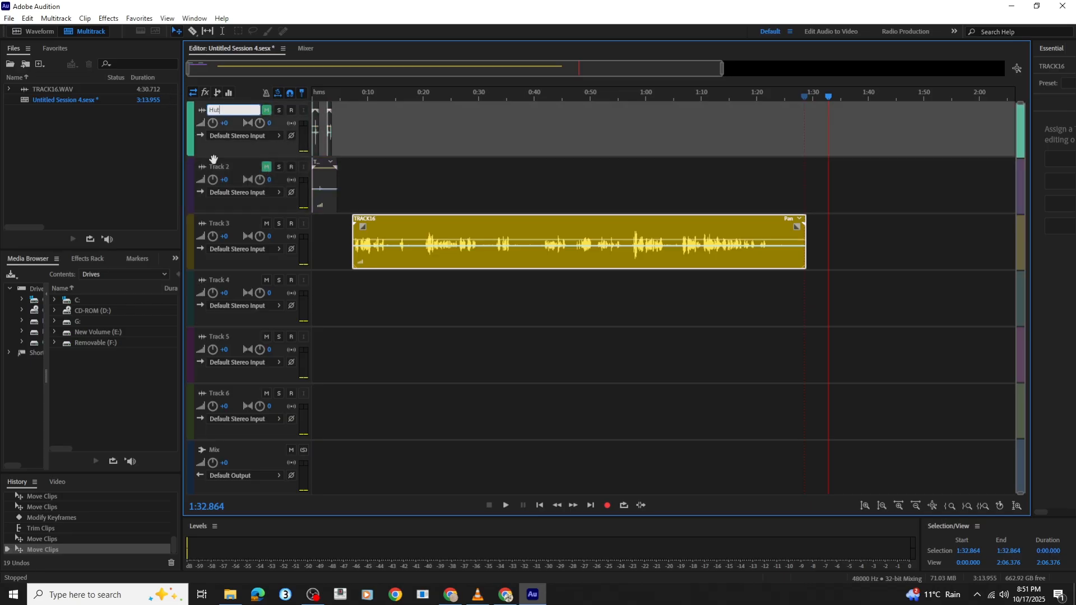
{"action": "double_click", "coordinate": [226, 171]}
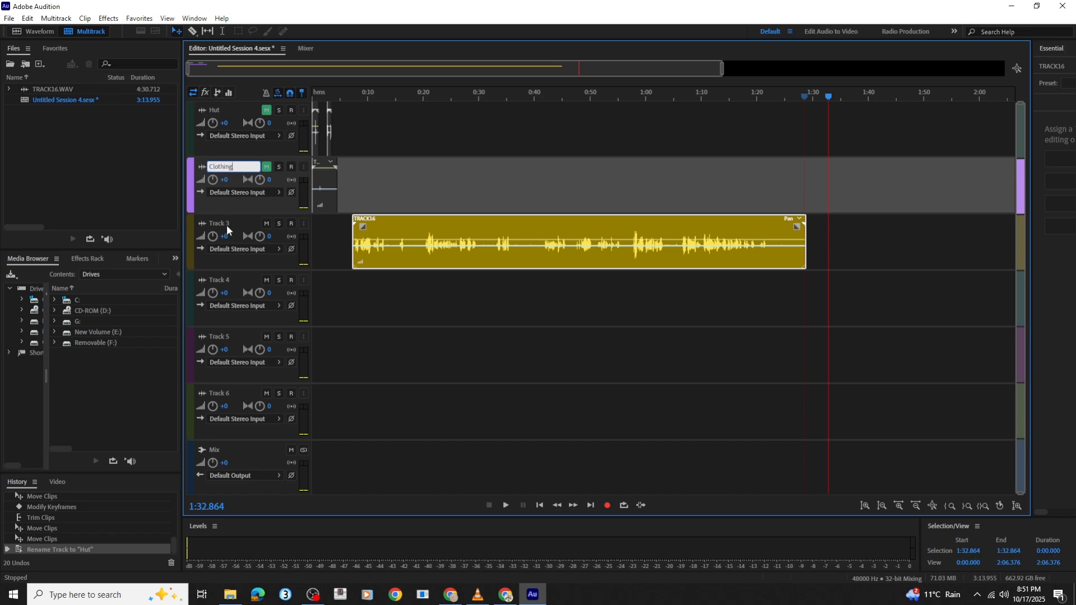
Audition the Track 3 clip from 0:07.659, skipping ahead to about 0:21, 0:34 and 0:43
{"action": "left_click", "coordinate": [355, 100]}
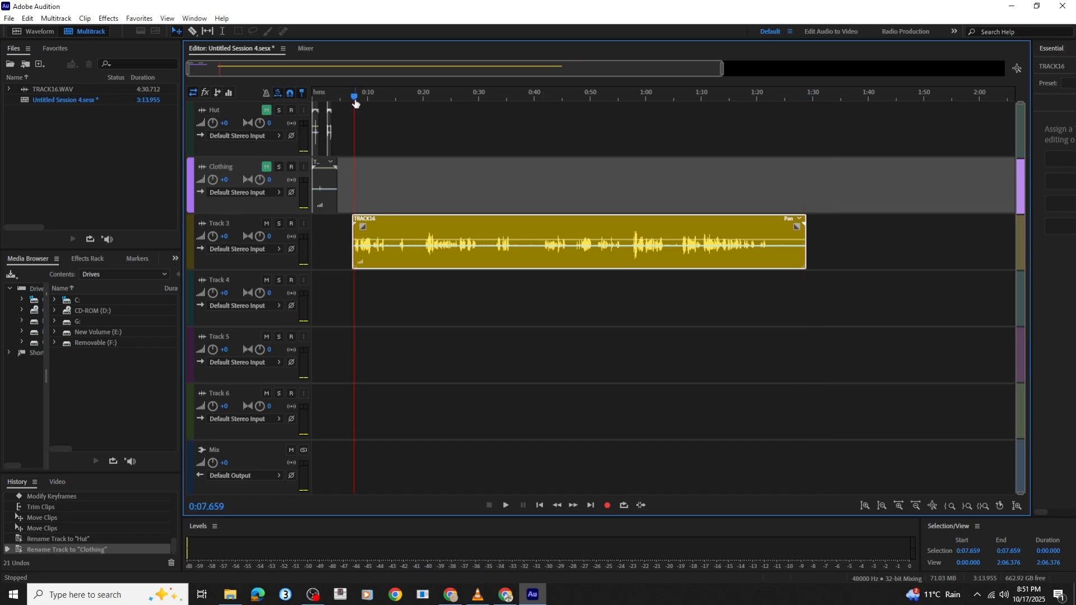
{"action": "key", "text": "space"}
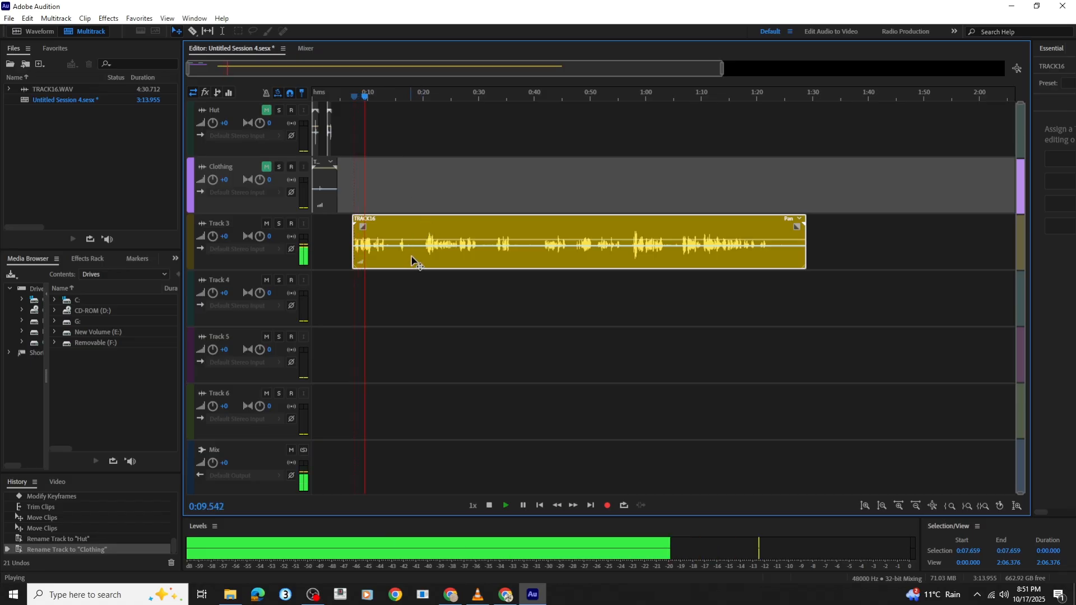
{"action": "left_click", "coordinate": [429, 98]}
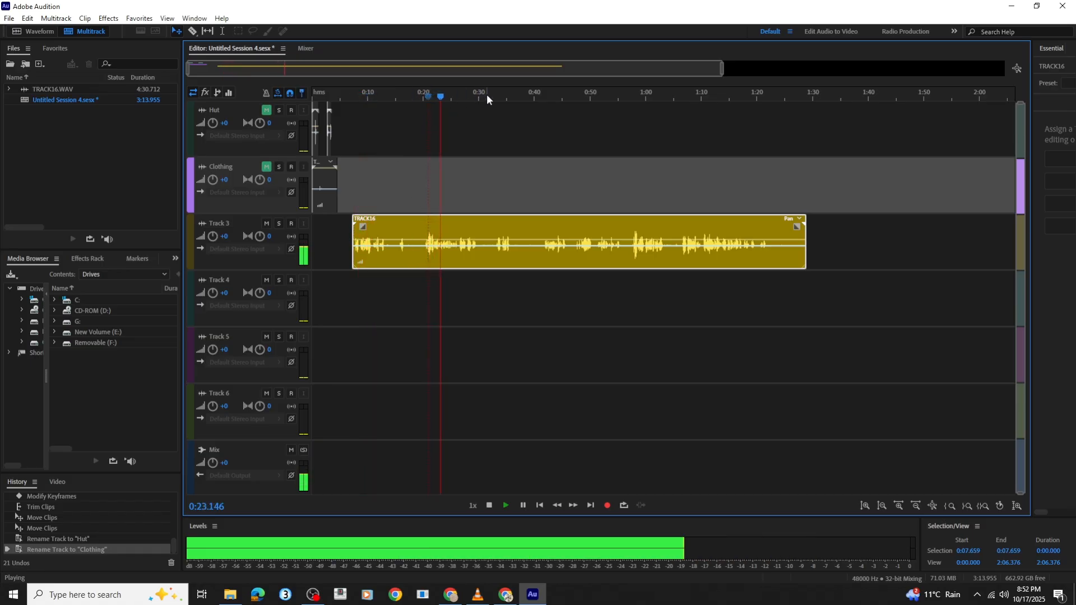
{"action": "left_click_drag", "start_coordinate": [487, 99], "coordinate": [503, 98]}
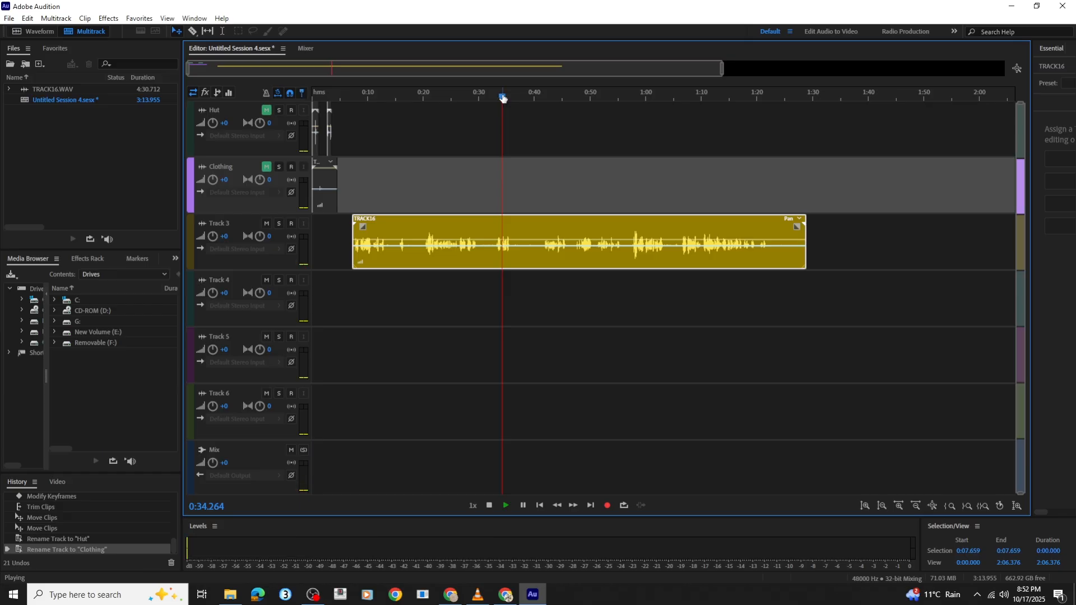
{"action": "left_click", "coordinate": [553, 97]}
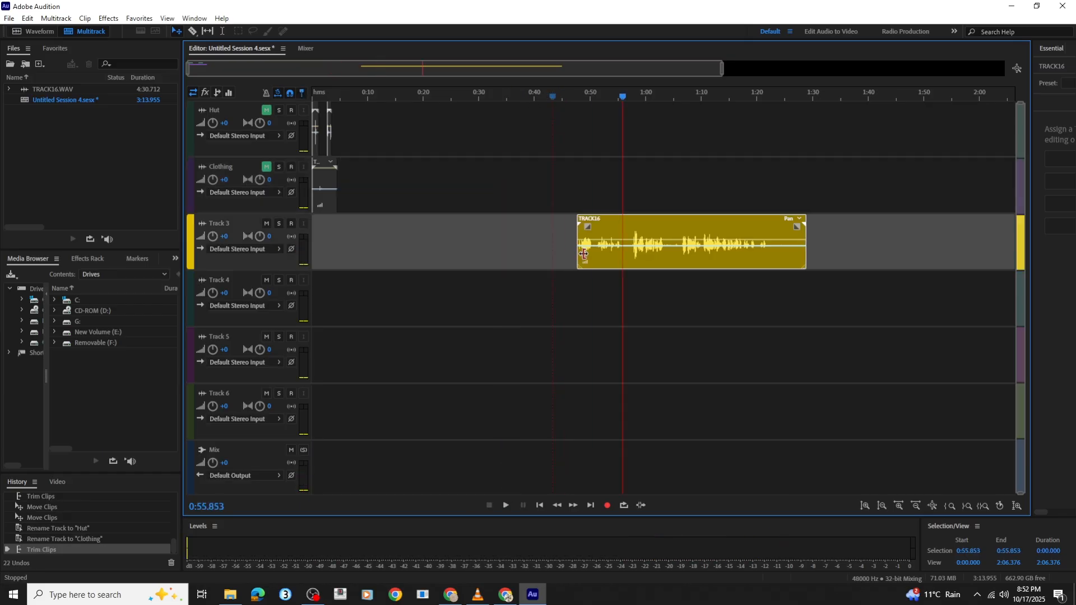
Trim the Track 3 clip to a section of about 5 seconds from about 0:51, and play it from the track's start
{"action": "left_click_drag", "start_coordinate": [583, 253], "coordinate": [598, 257]}
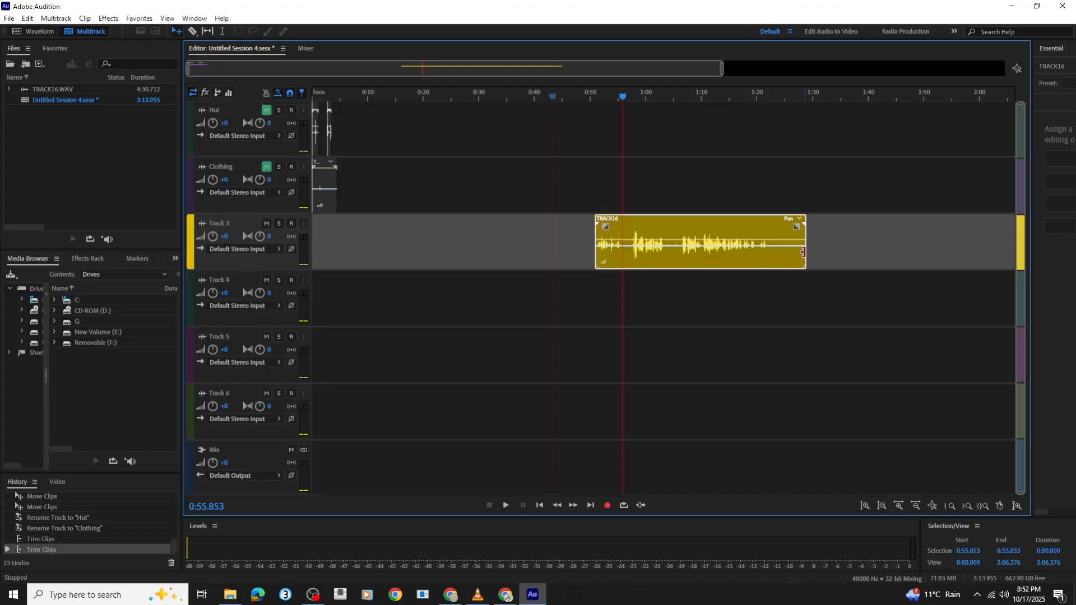
{"action": "left_click_drag", "start_coordinate": [805, 256], "coordinate": [328, 235]}
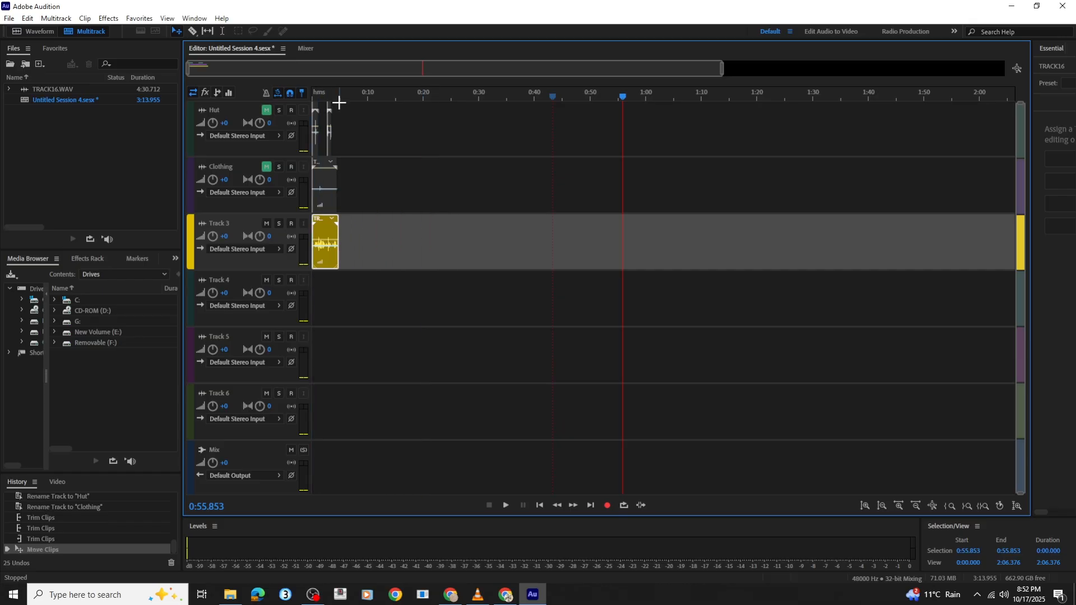
{"action": "left_click", "coordinate": [315, 100]}
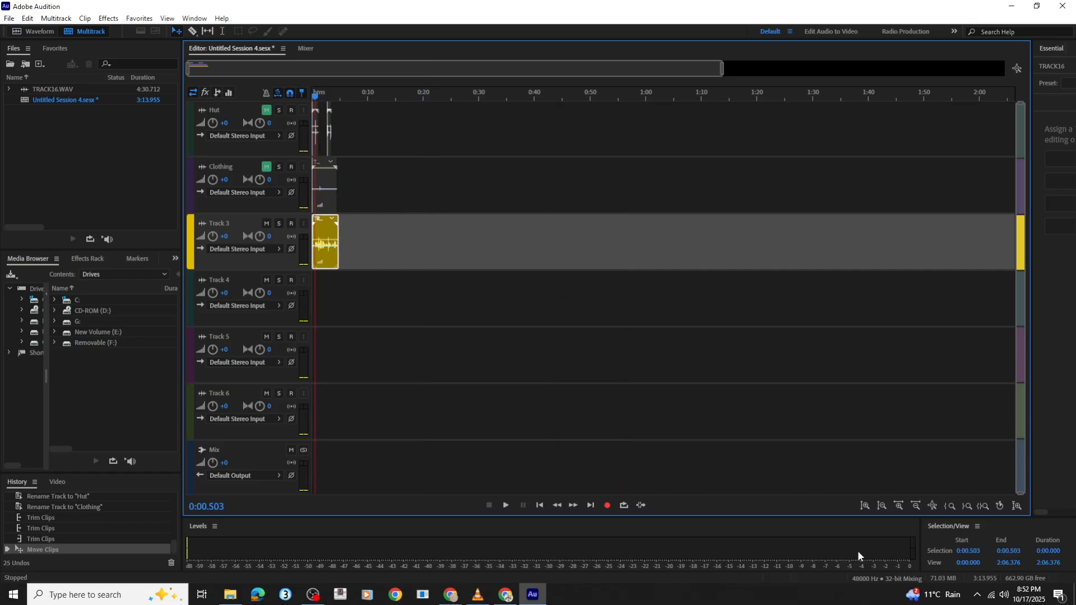
{"action": "key", "text": "space"}
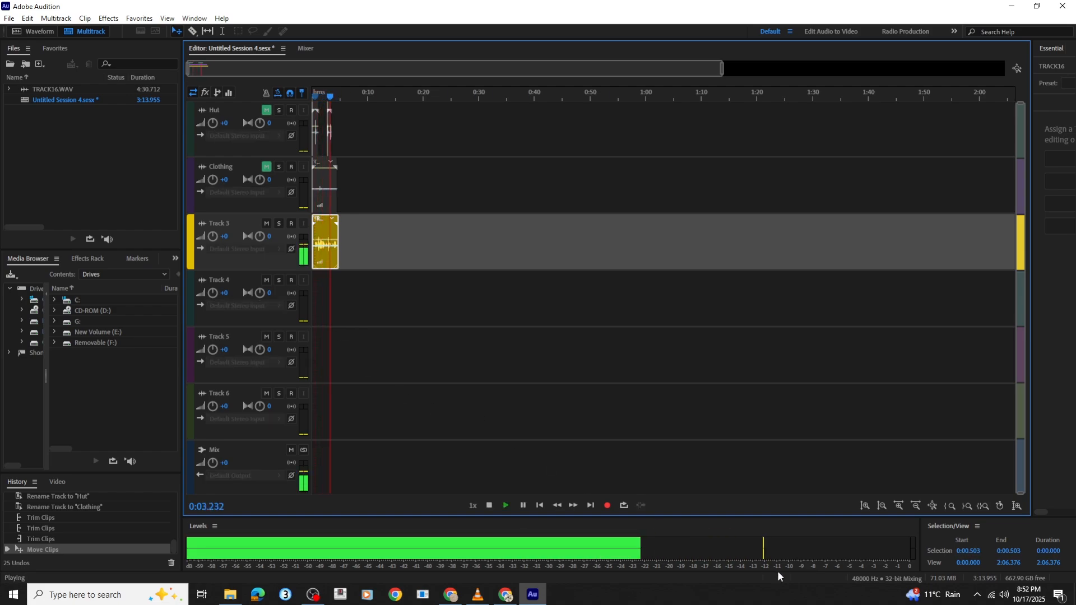
Raise the Track 3 clip's volume envelope in two passes, playing the clip from its start after each change
{"action": "key", "text": "space"}
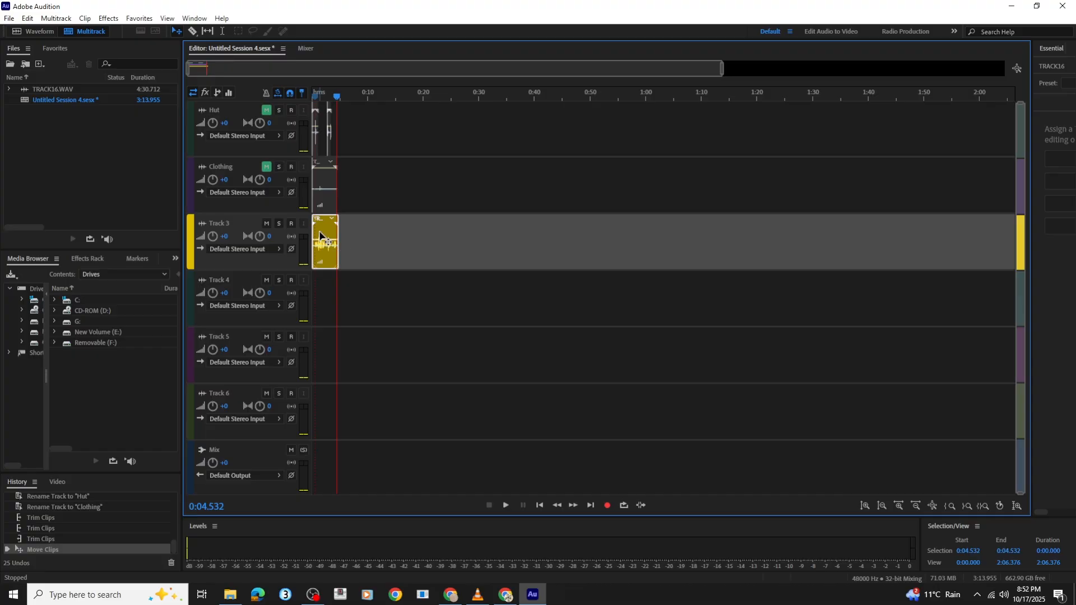
{"action": "left_click_drag", "start_coordinate": [324, 242], "coordinate": [325, 234]}
{"action": "left_click_drag", "start_coordinate": [337, 100], "coordinate": [290, 102]}
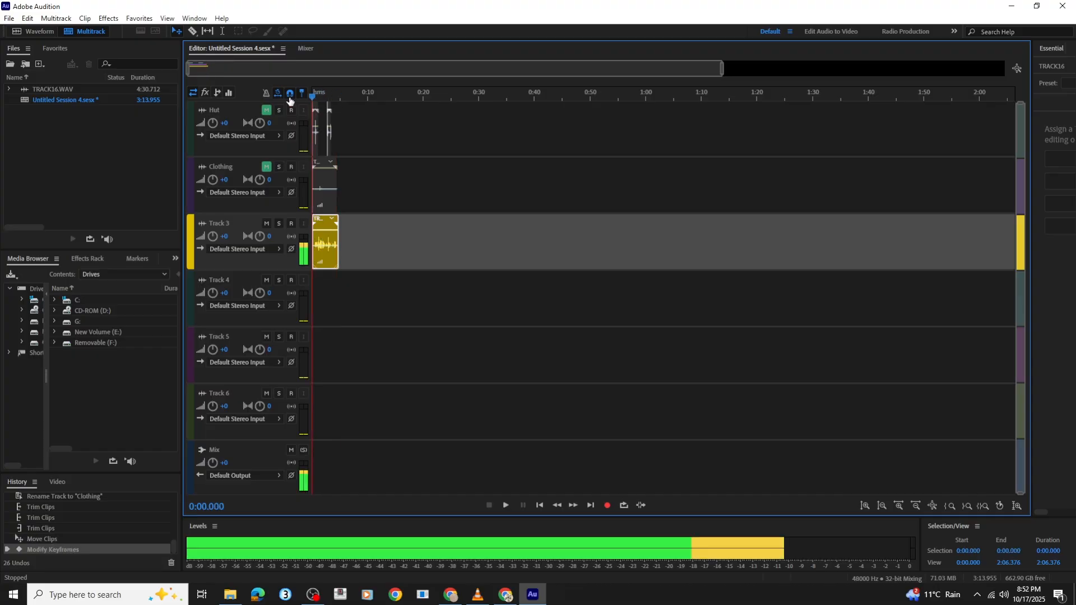
{"action": "key", "text": "space"}
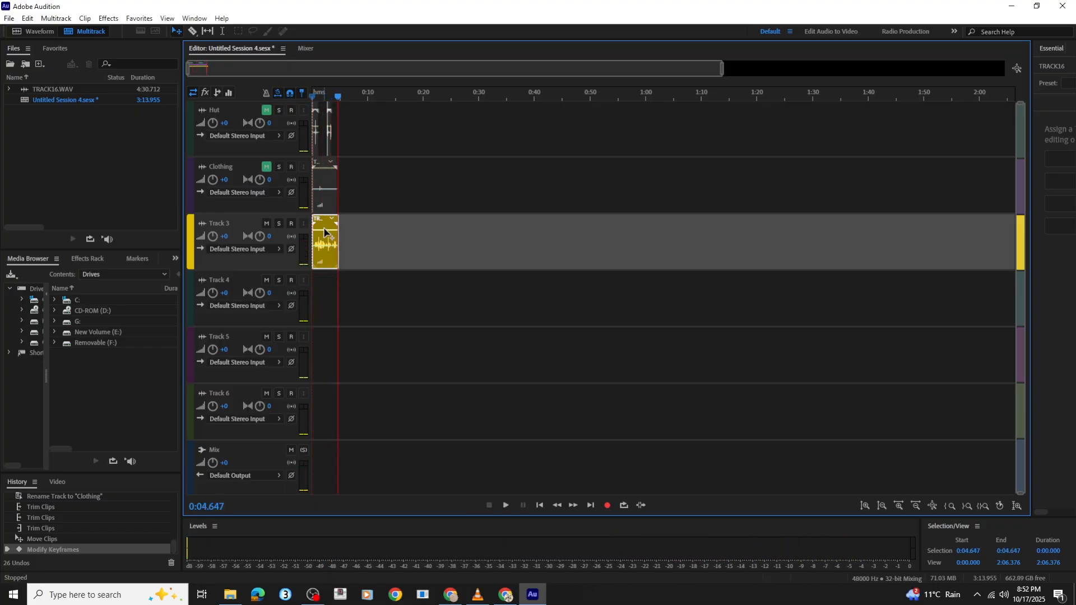
{"action": "left_click_drag", "start_coordinate": [324, 234], "coordinate": [325, 224]}
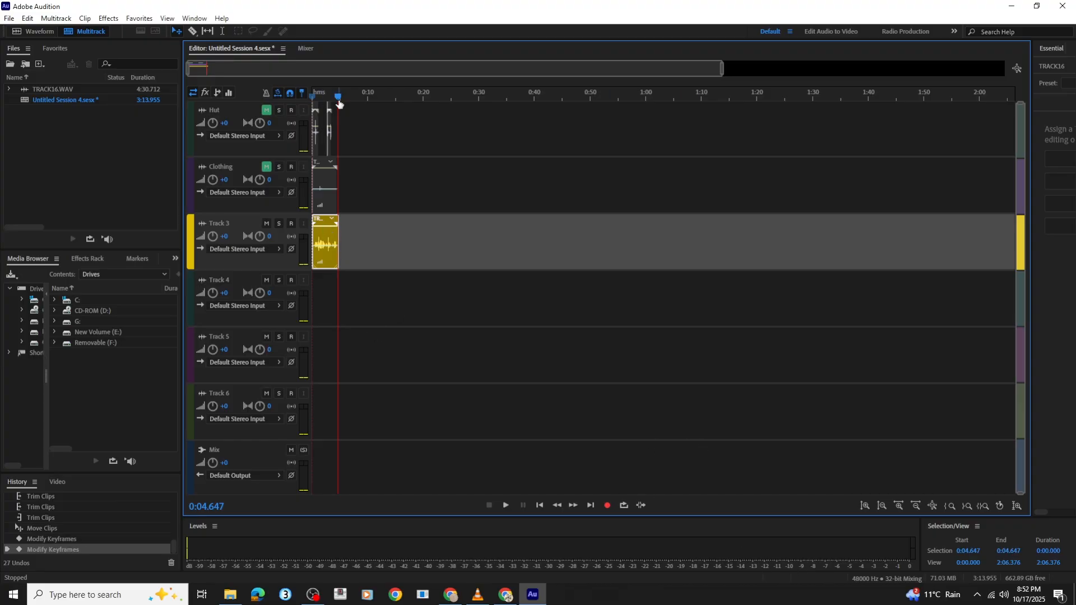
{"action": "left_click_drag", "start_coordinate": [339, 98], "coordinate": [279, 102]}
{"action": "key", "text": "space"}
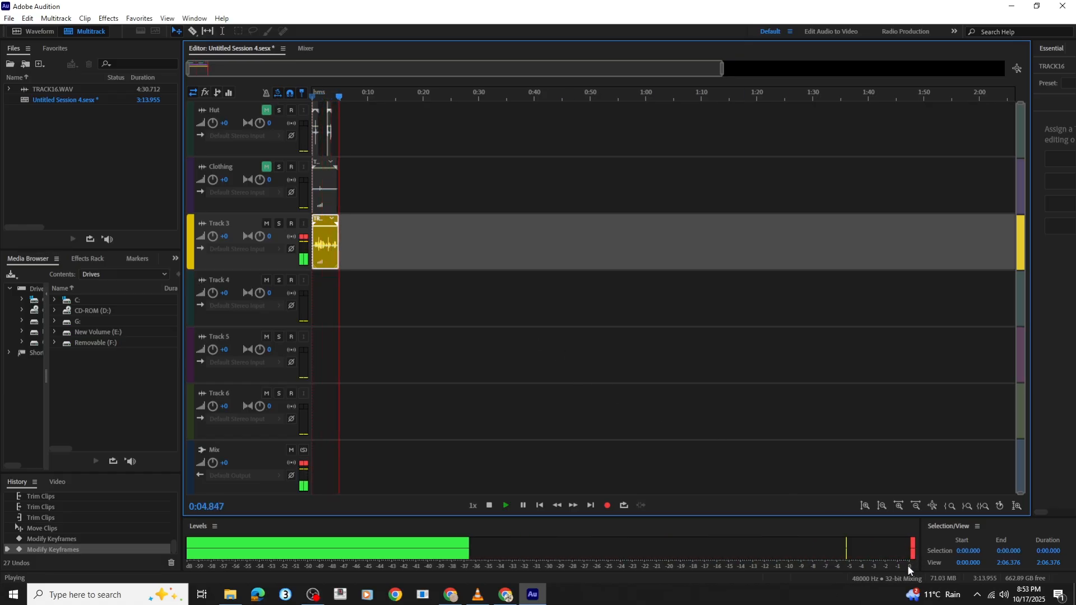
{"action": "key", "text": "space"}
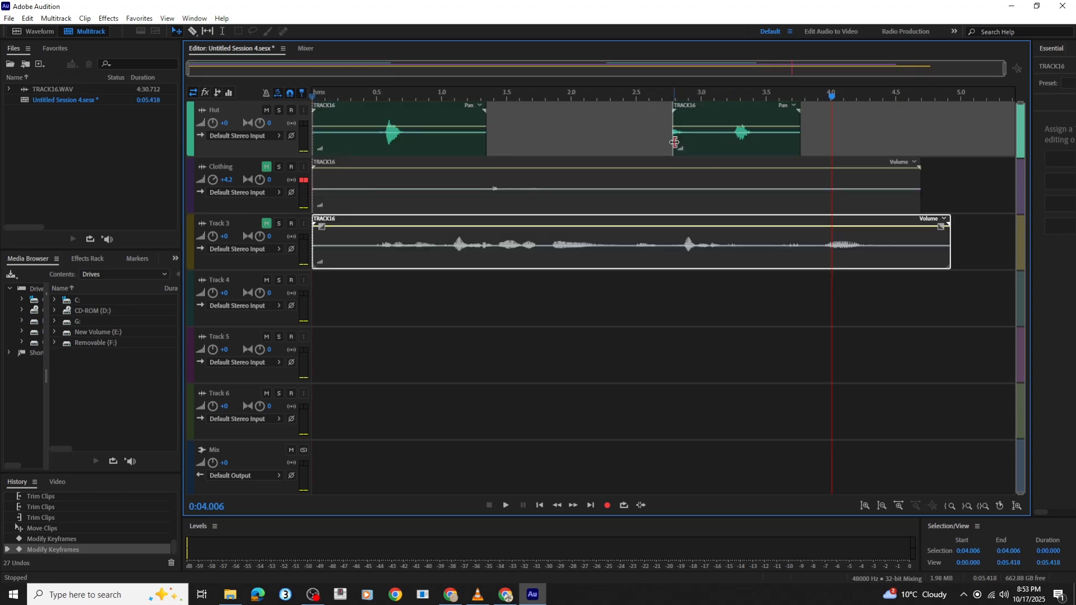
Trim the beginning of the second Hut clip and move it earlier to start at about 0:02.3
{"action": "mouse_move", "coordinate": [674, 143]}
{"action": "left_mouse_down"}
{"action": "mouse_move", "coordinate": [723, 147]}
{"action": "mouse_move", "coordinate": [667, 148]}
{"action": "left_mouse_up"}
{"action": "left_click", "coordinate": [578, 317]}
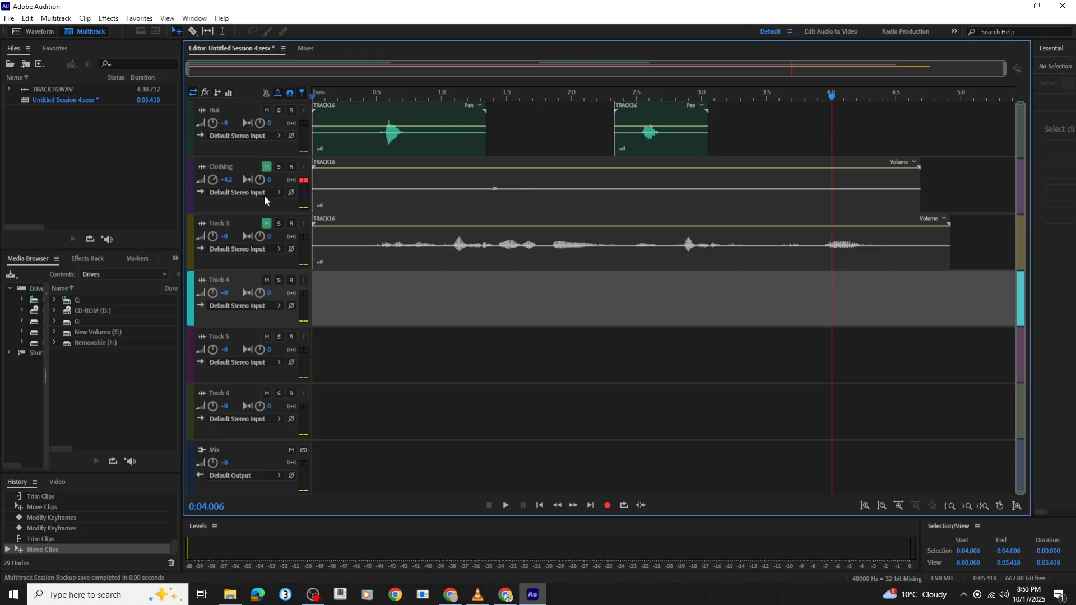
Export a multitrack mixdown of the entire session as Hut_mixdown.wav
{"action": "left_click", "coordinate": [8, 17]}
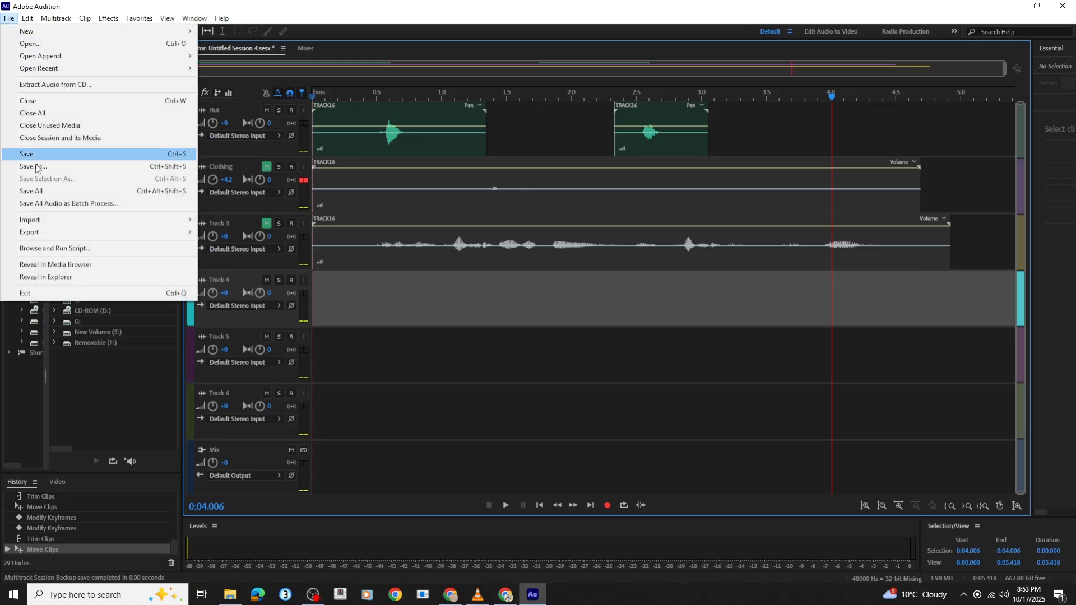
{"action": "mouse_move", "coordinate": [46, 233]}
{"action": "mouse_move", "coordinate": [263, 285]}
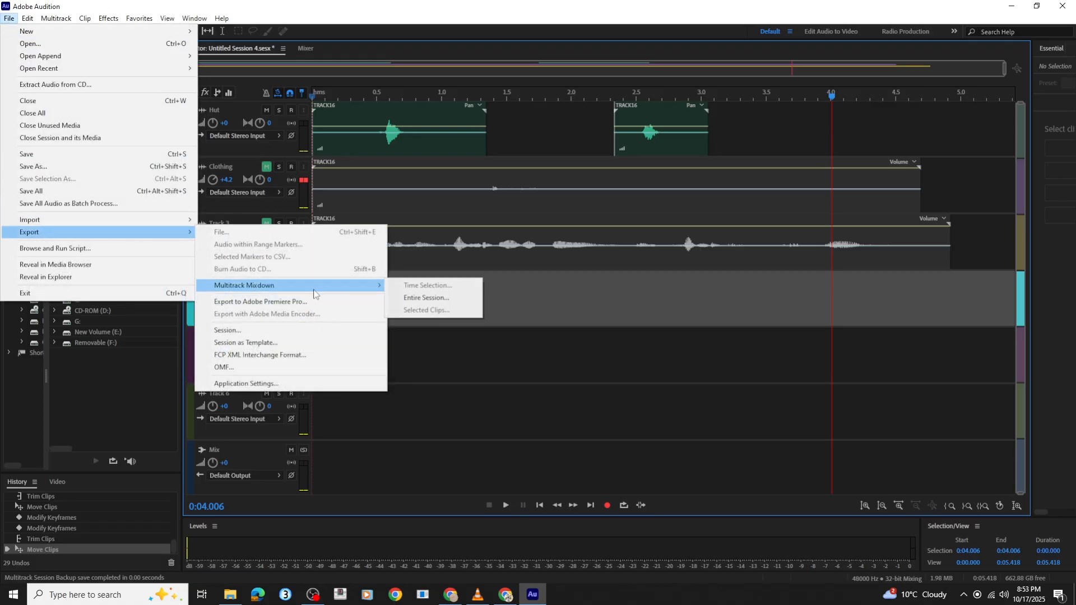
{"action": "left_click", "coordinate": [449, 293]}
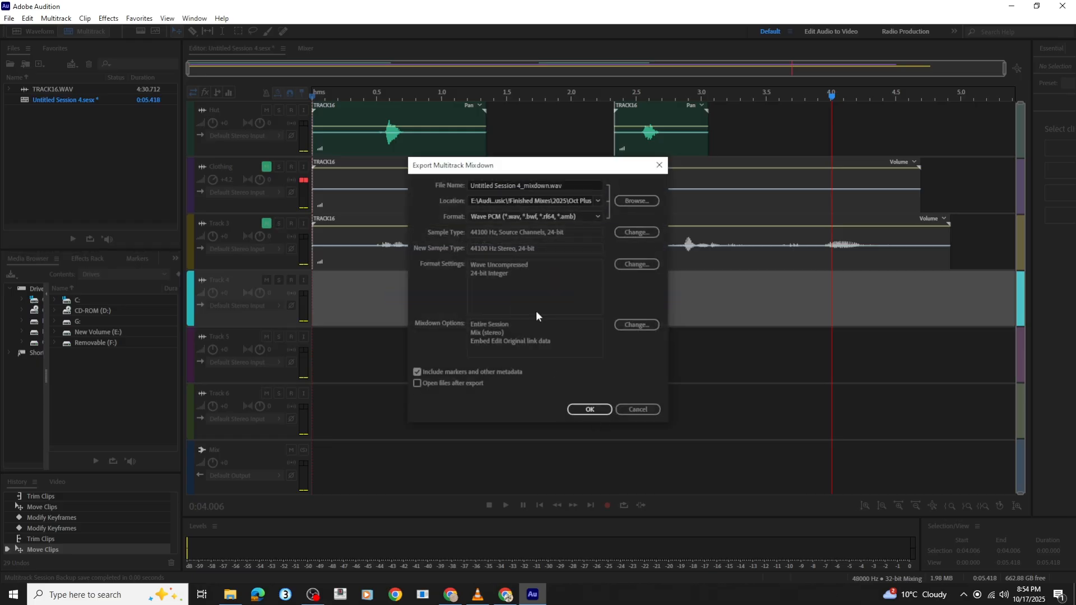
{"action": "left_click", "coordinate": [519, 187]}
{"action": "left_click_drag", "start_coordinate": [521, 187], "coordinate": [421, 190]}
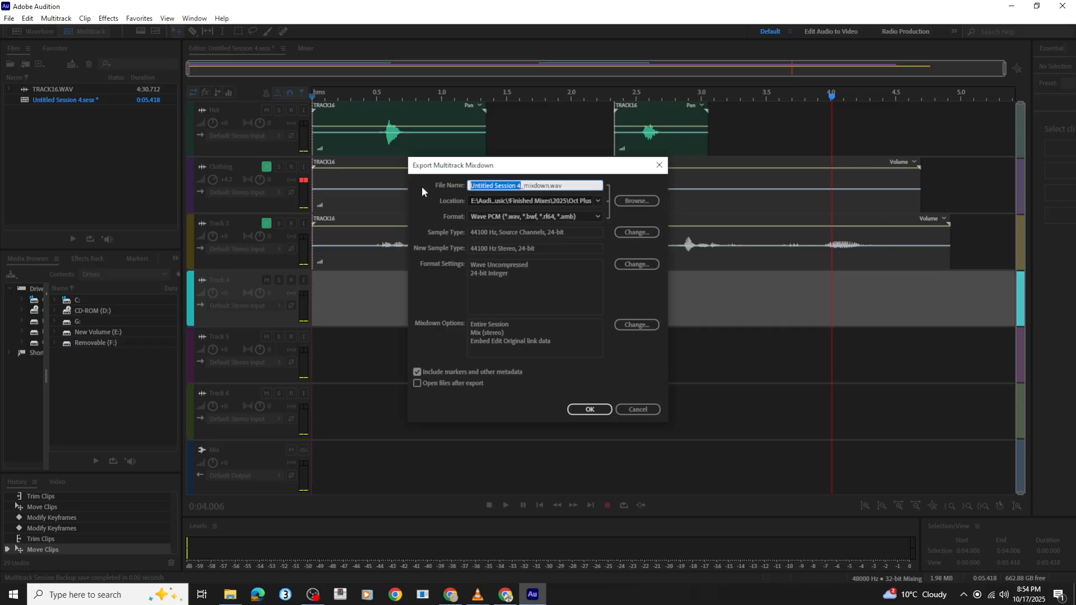
{"action": "type", "text": "Hut"}
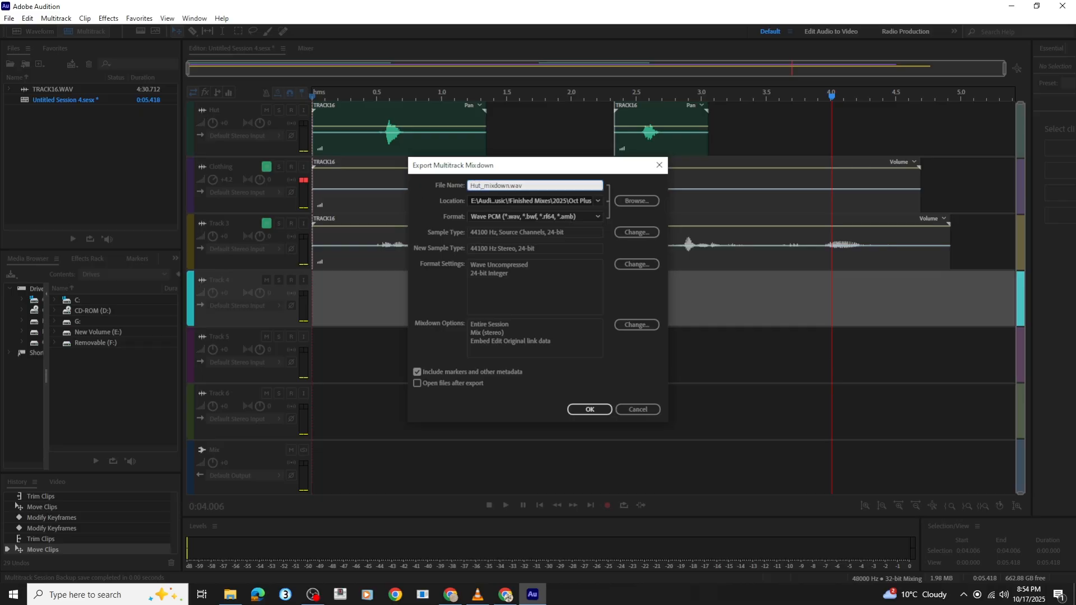
{"action": "left_click", "coordinate": [586, 411]}
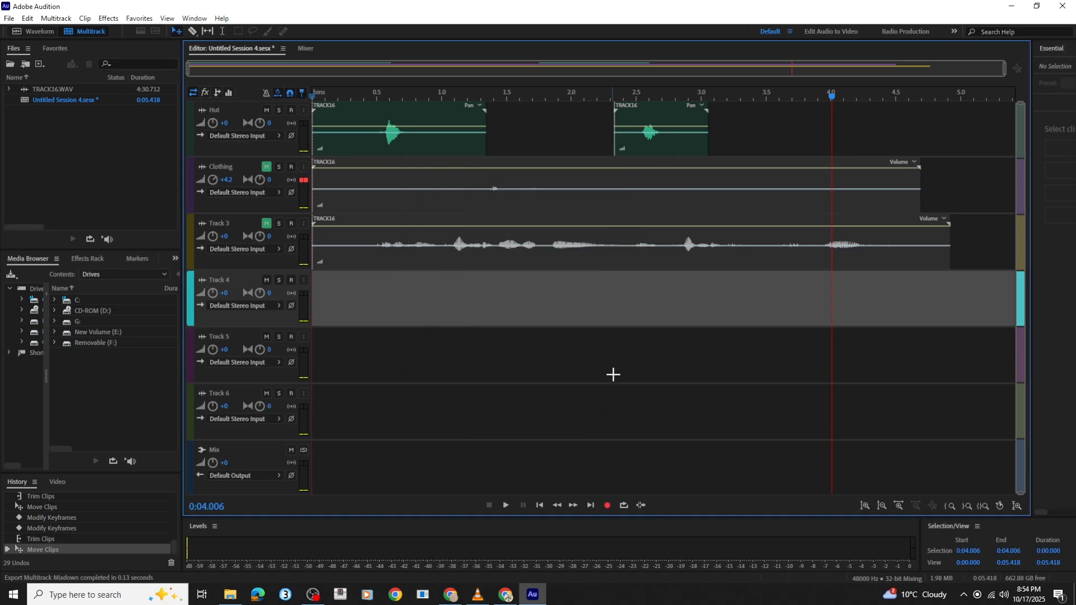
Mute the Hut track, unmute Clothing, and export the entire session's mixdown as Clothing_mixdown.wav
{"action": "left_click", "coordinate": [266, 110]}
{"action": "left_click", "coordinate": [267, 168]}
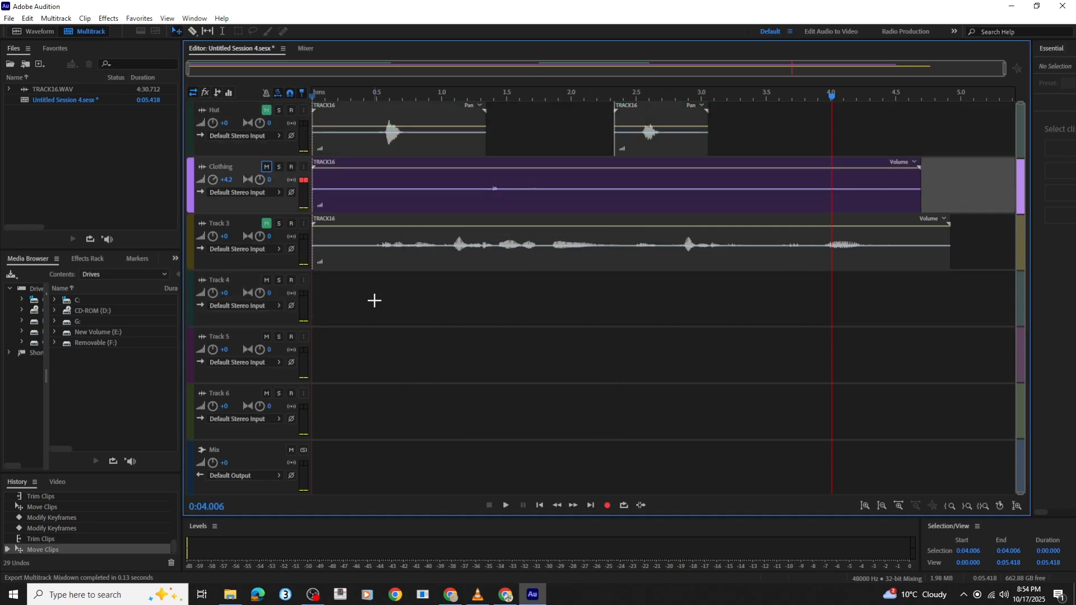
{"action": "left_click", "coordinate": [10, 18]}
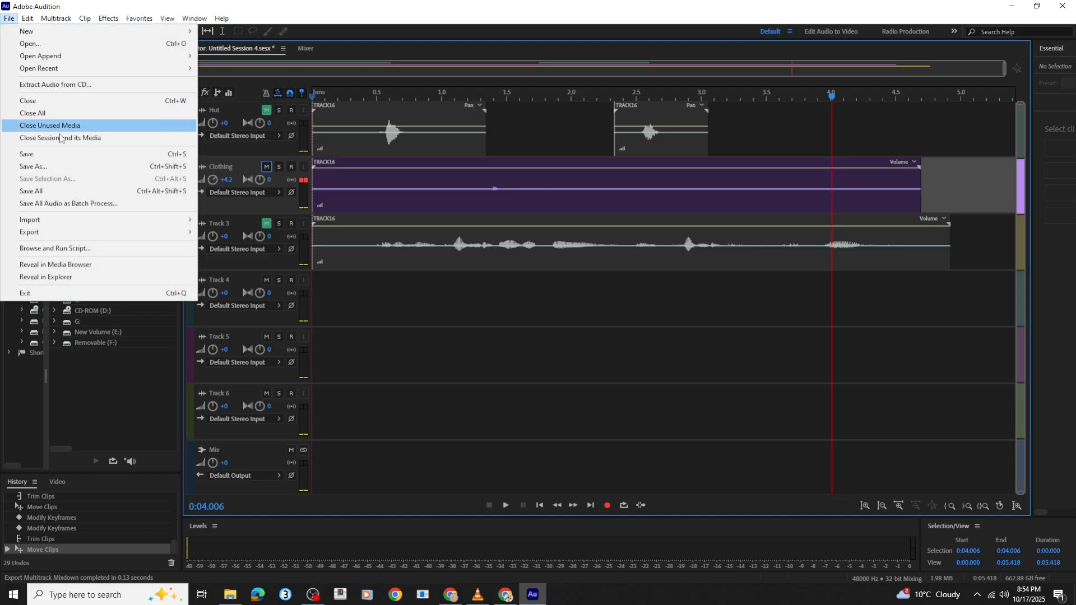
{"action": "mouse_move", "coordinate": [83, 235]}
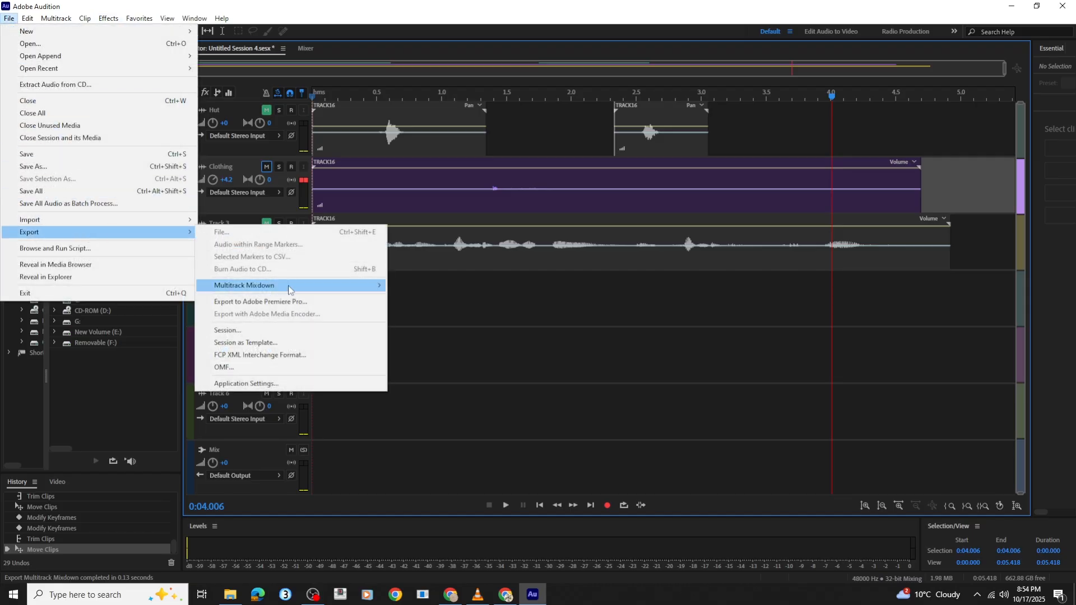
{"action": "mouse_move", "coordinate": [289, 286]}
{"action": "left_click", "coordinate": [431, 297]}
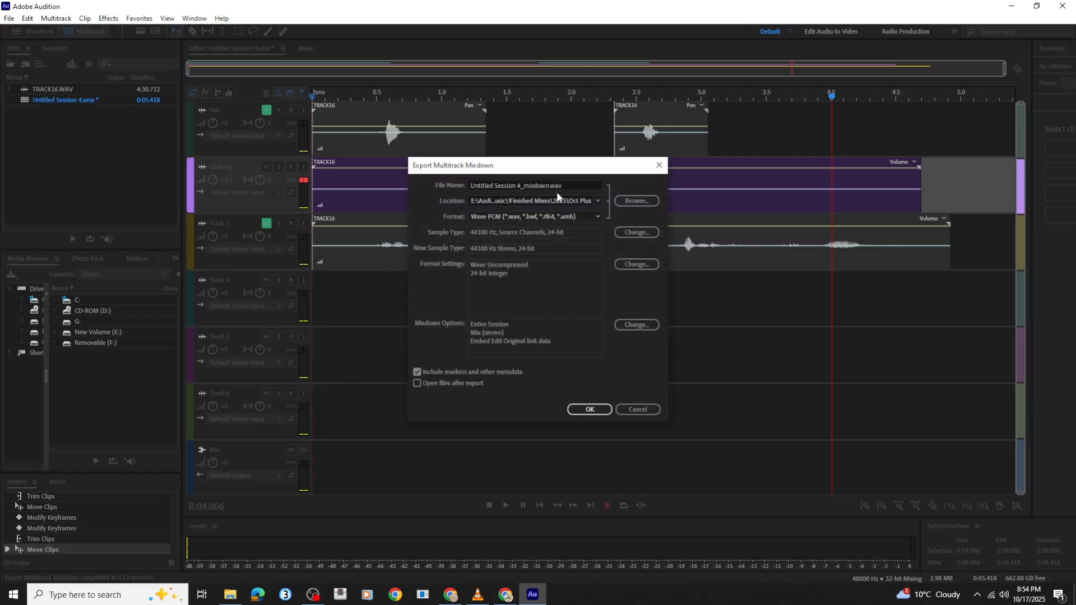
{"action": "left_click_drag", "start_coordinate": [522, 186], "coordinate": [394, 180]}
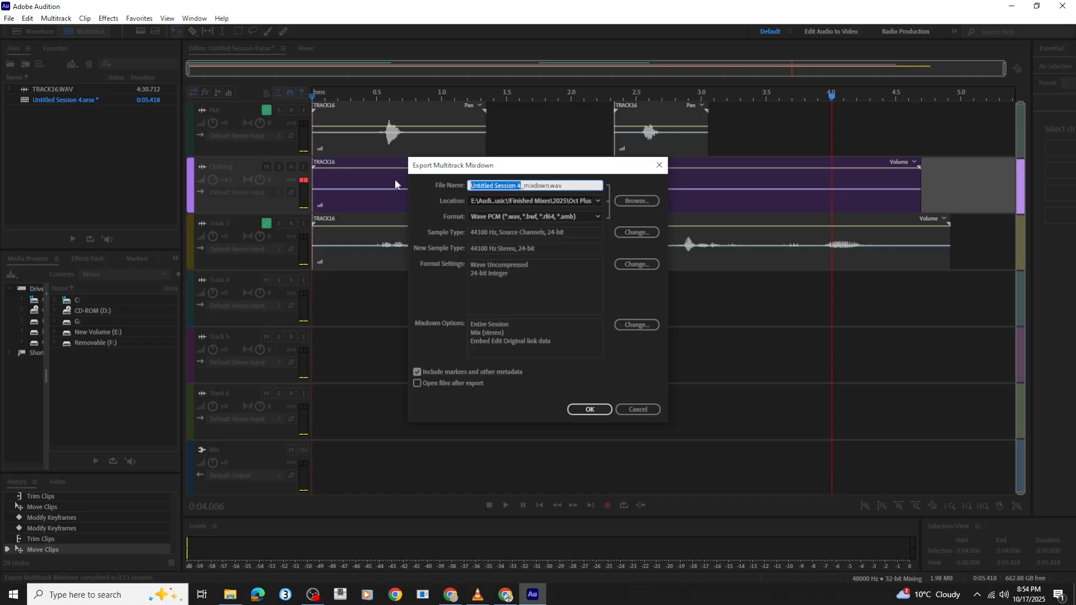
{"action": "type", "text": "Clothing"}
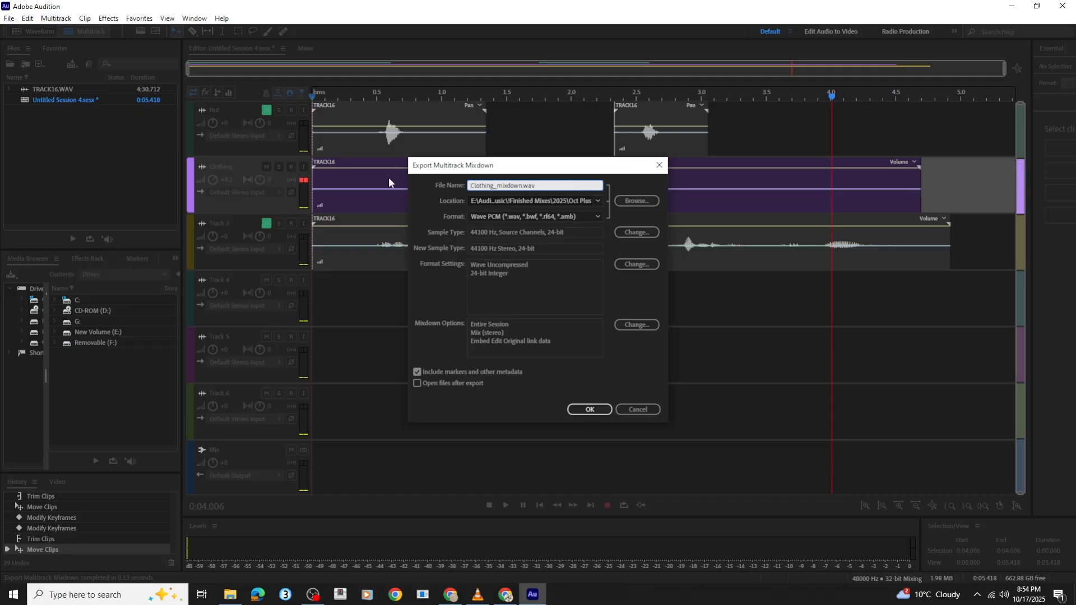
{"action": "left_click", "coordinate": [590, 409]}
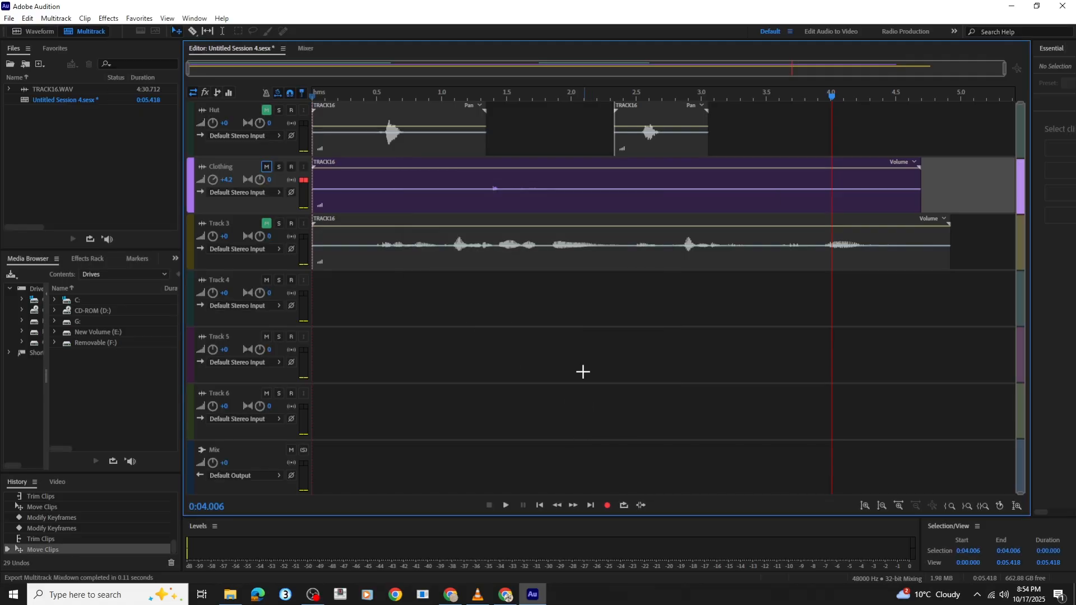
Mute Clothing, unmute Track 3, and set up an entire-session mixdown export, replacing "Untitled Session 4" in the file name with a name starting with O
{"action": "left_click", "coordinate": [266, 168]}
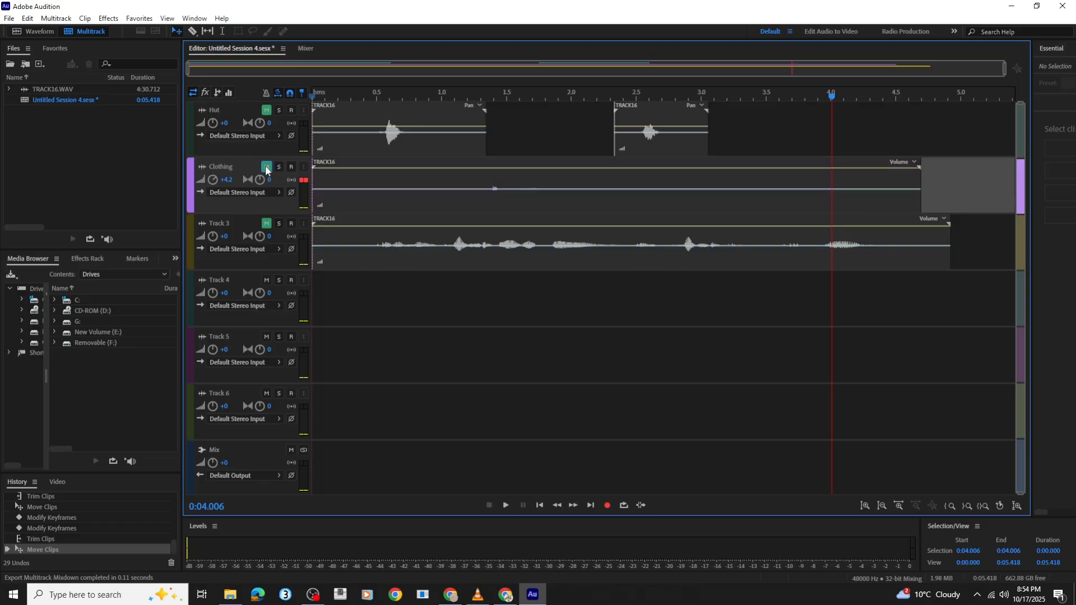
{"action": "left_click", "coordinate": [267, 224]}
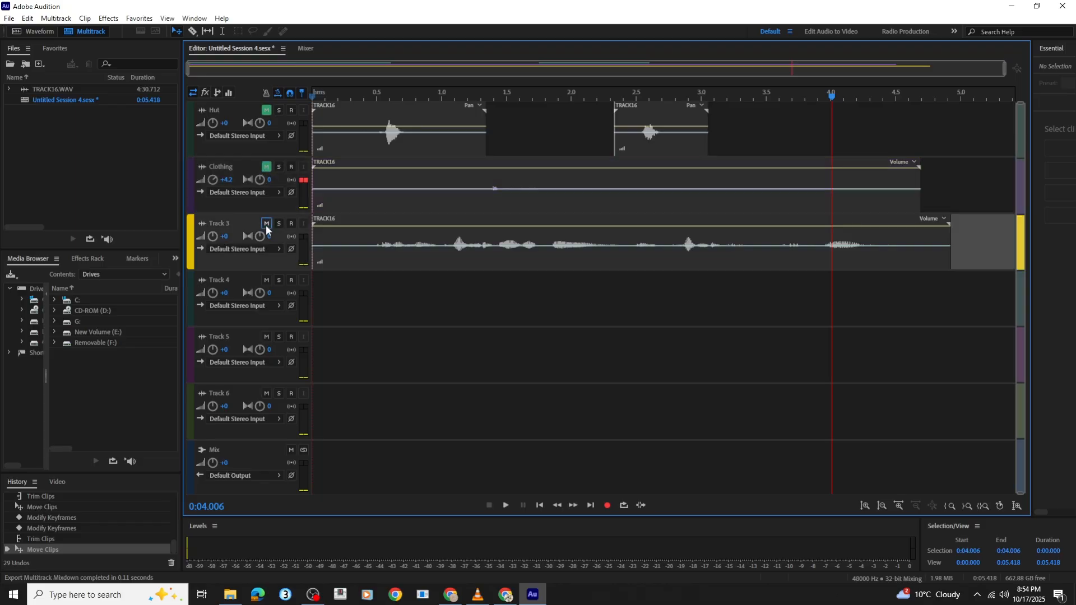
{"action": "left_click", "coordinate": [8, 19]}
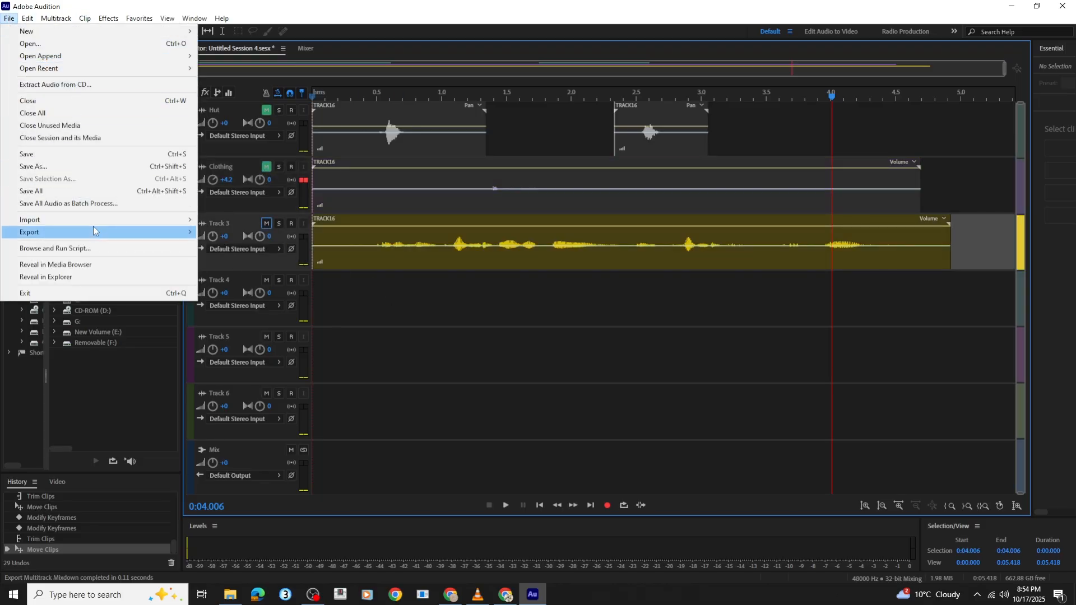
{"action": "mouse_move", "coordinate": [93, 231]}
{"action": "mouse_move", "coordinate": [297, 286]}
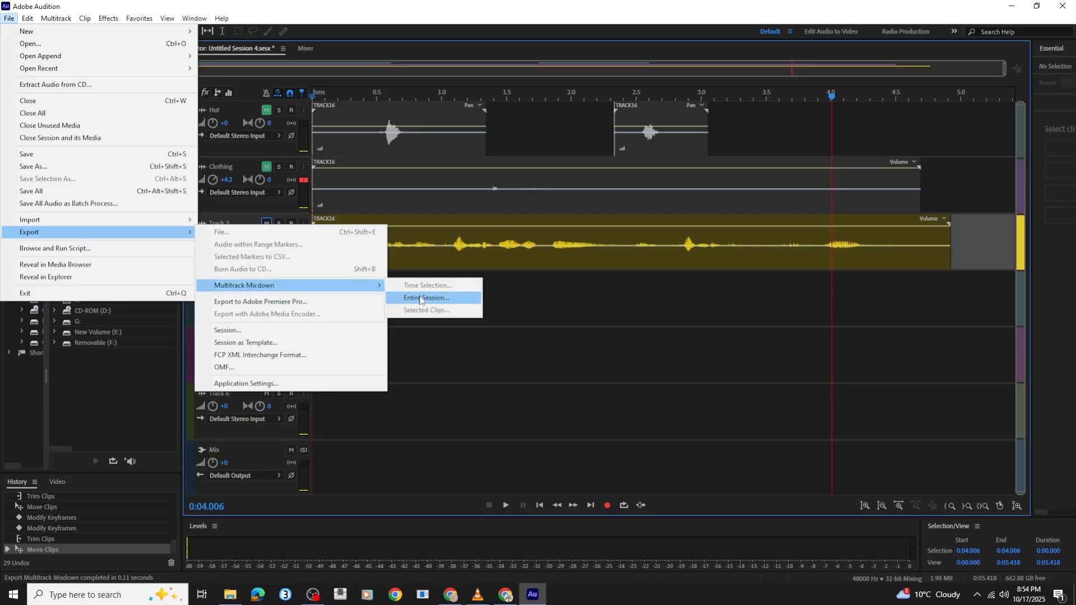
{"action": "left_click", "coordinate": [421, 299]}
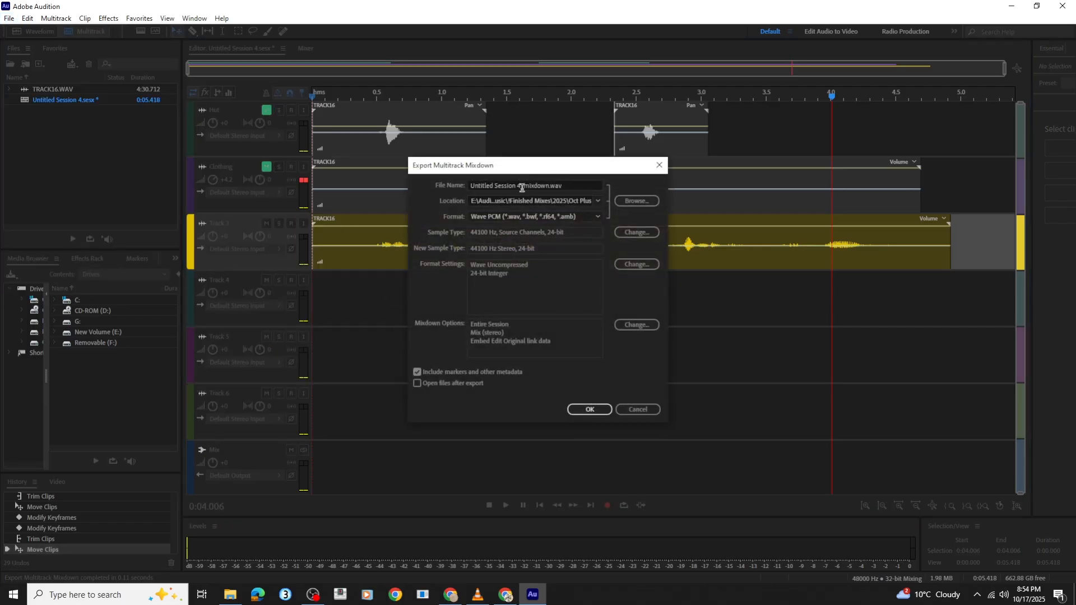
{"action": "left_click_drag", "start_coordinate": [522, 187], "coordinate": [418, 184]}
{"action": "type", "text": "O"}
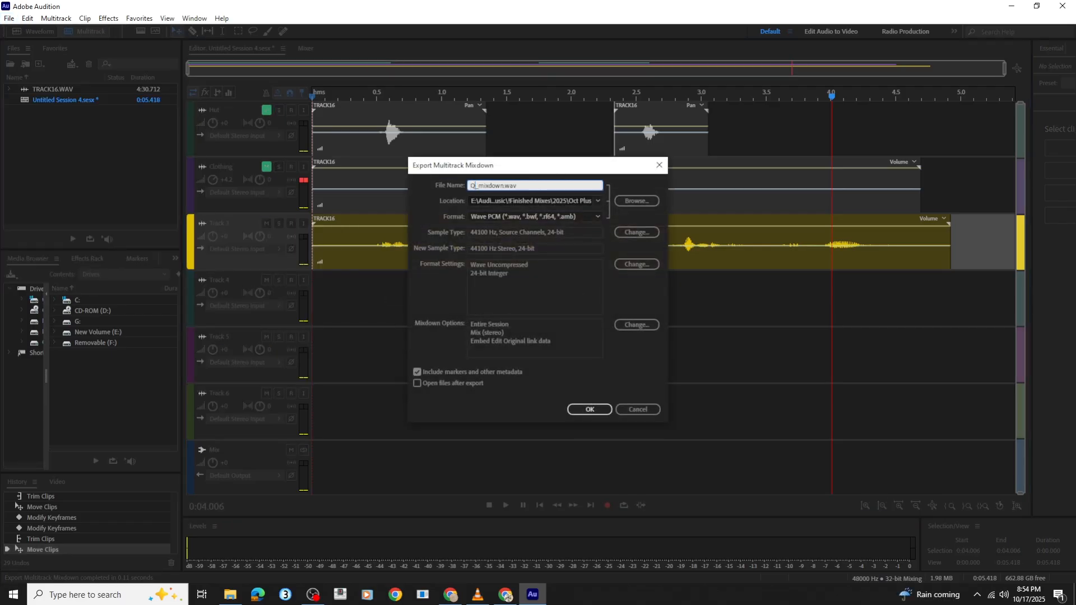